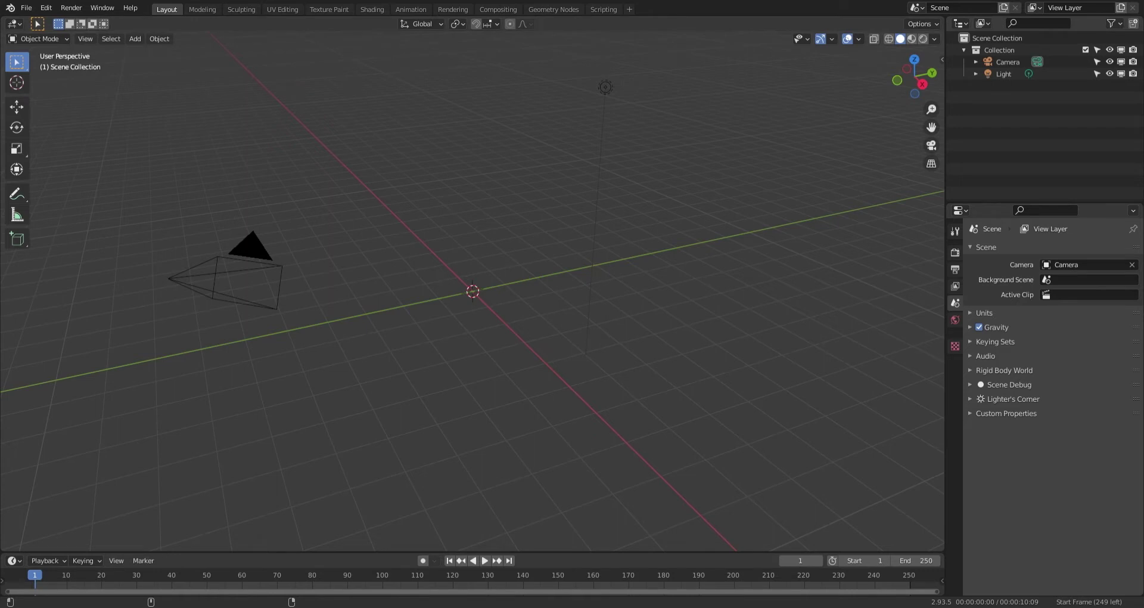
Add a mesh plane at the scene's origin.
middle_click_drag(515, 370, 574, 295)
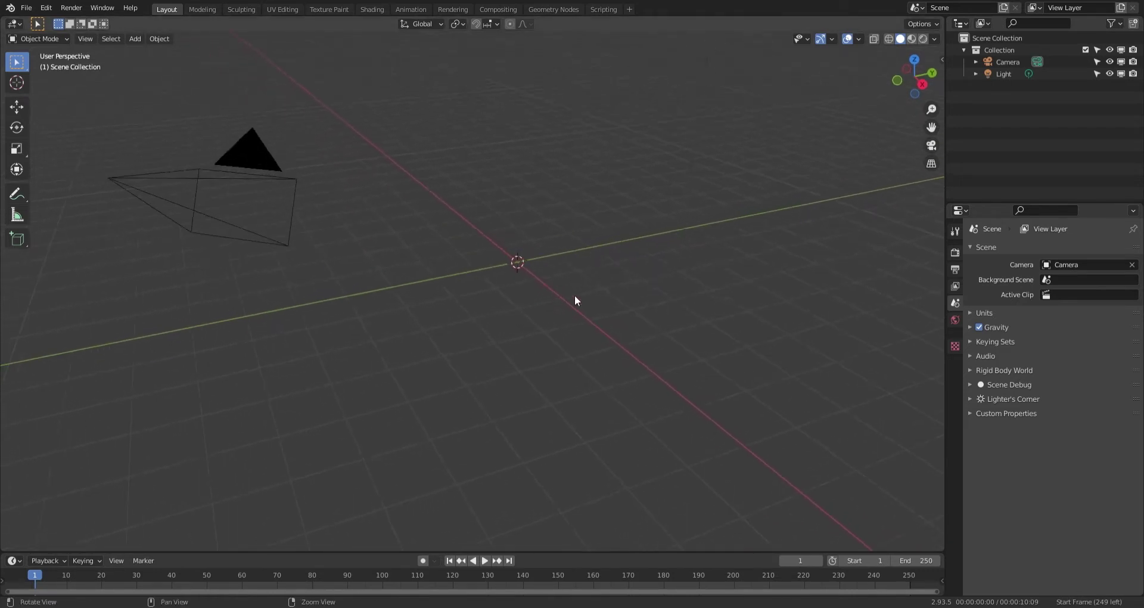
left_click(131, 37)
mouse_move(187, 54)
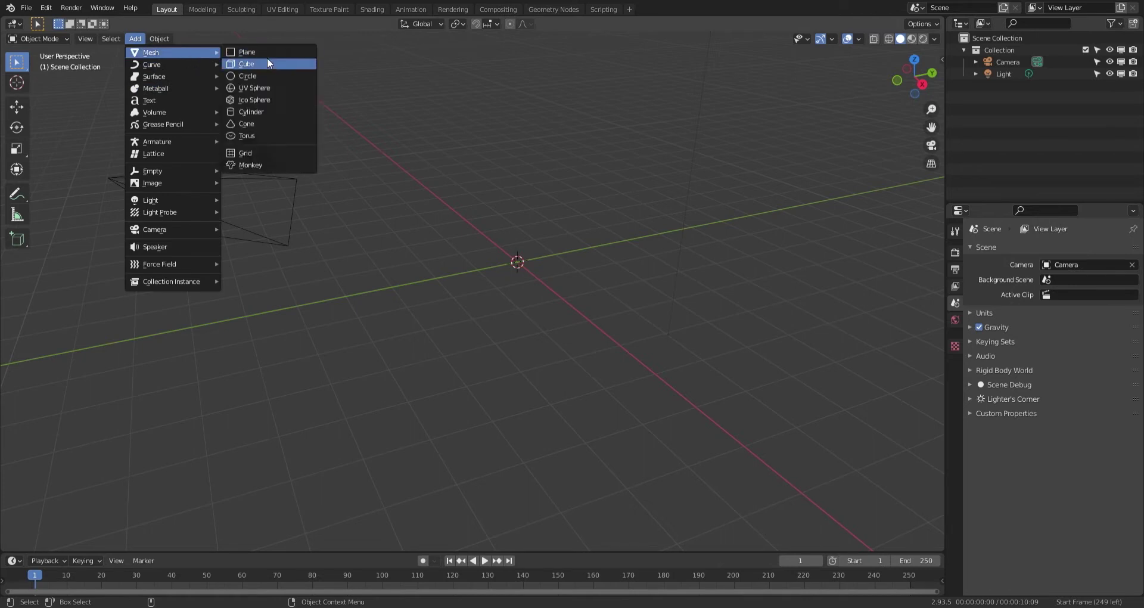
left_click(270, 51)
middle_click_drag(488, 220, 498, 245)
Scale the plane uniformly to about 4, and stretch it along Y to a scale of about 6.
key("r")
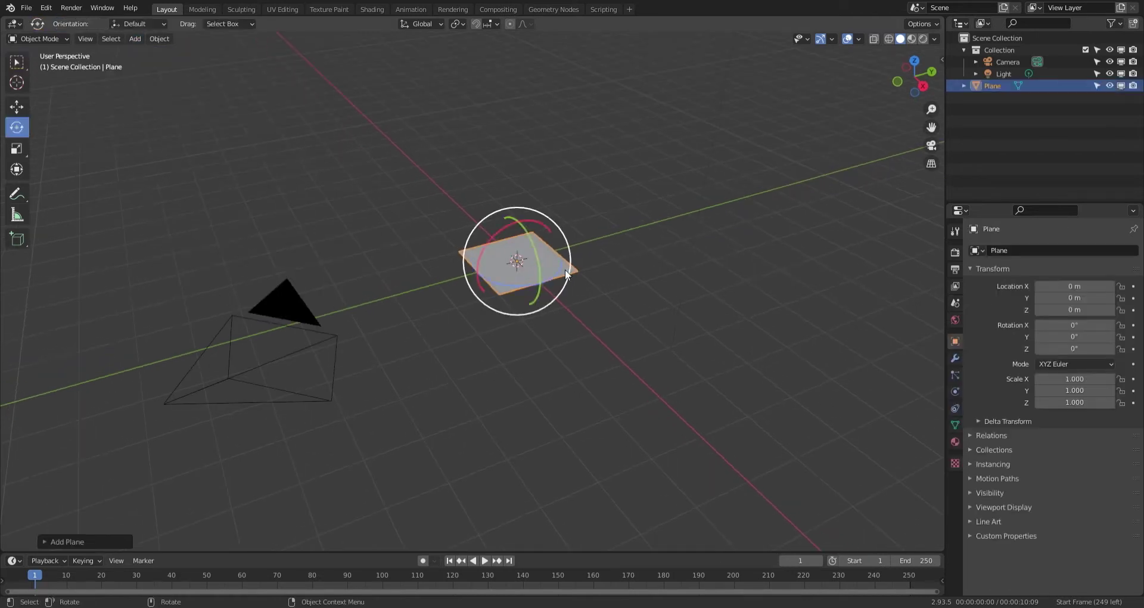
key("s")
left_click_drag(527, 264, 565, 267)
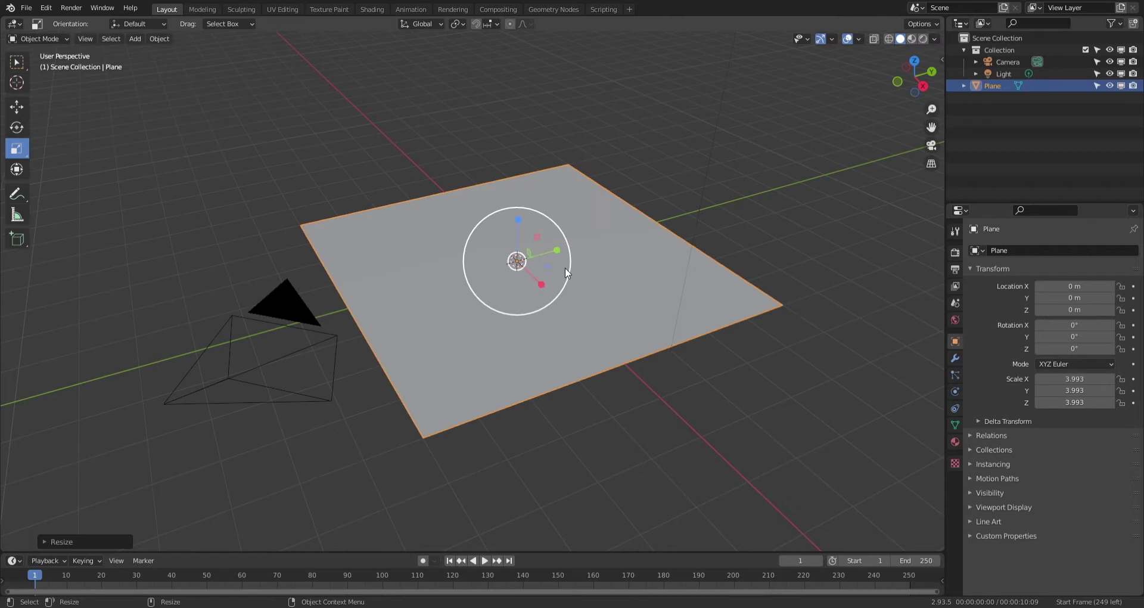
key("Tab")
key("Tab")
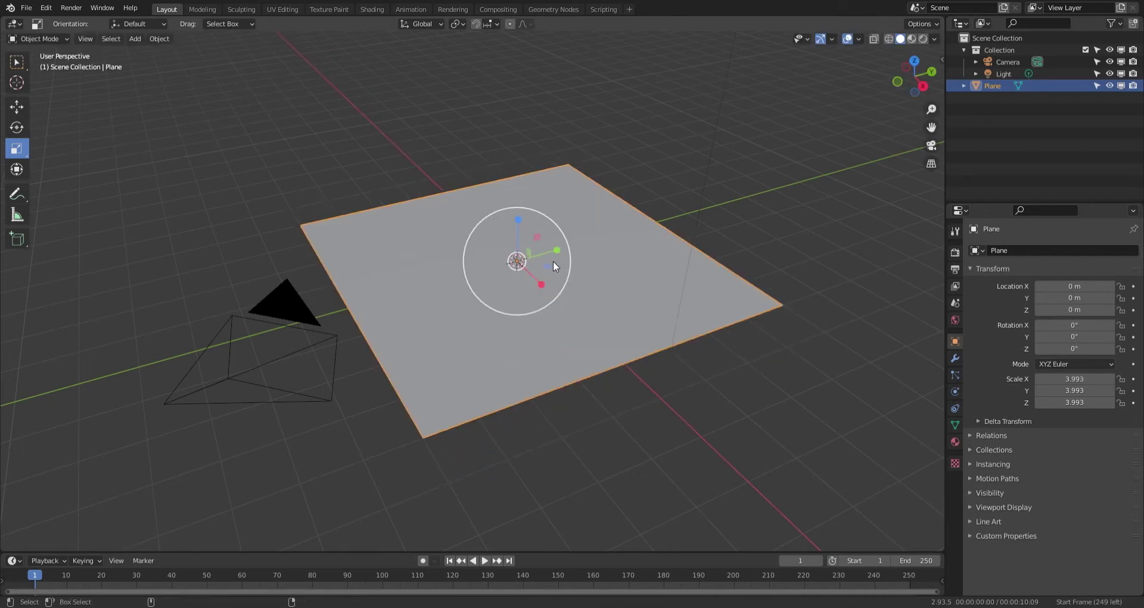
left_click_drag(557, 250, 585, 247)
middle_click_drag(566, 262, 563, 287, "ctrl")
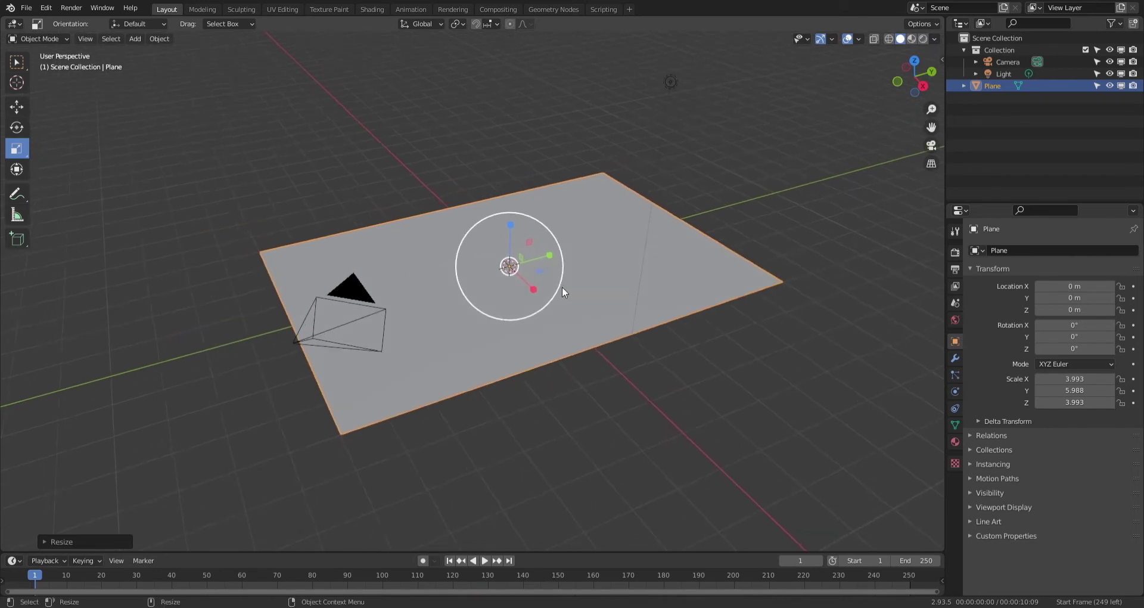
Stand the plane upright with a rotation of about 88° around X and raise it to about 8 m in Z.
key("shift+space")
key("r")
left_click_drag(501, 234, 565, 453)
key("shift+space")
key("g")
middle_click_drag(531, 350, 579, 404)
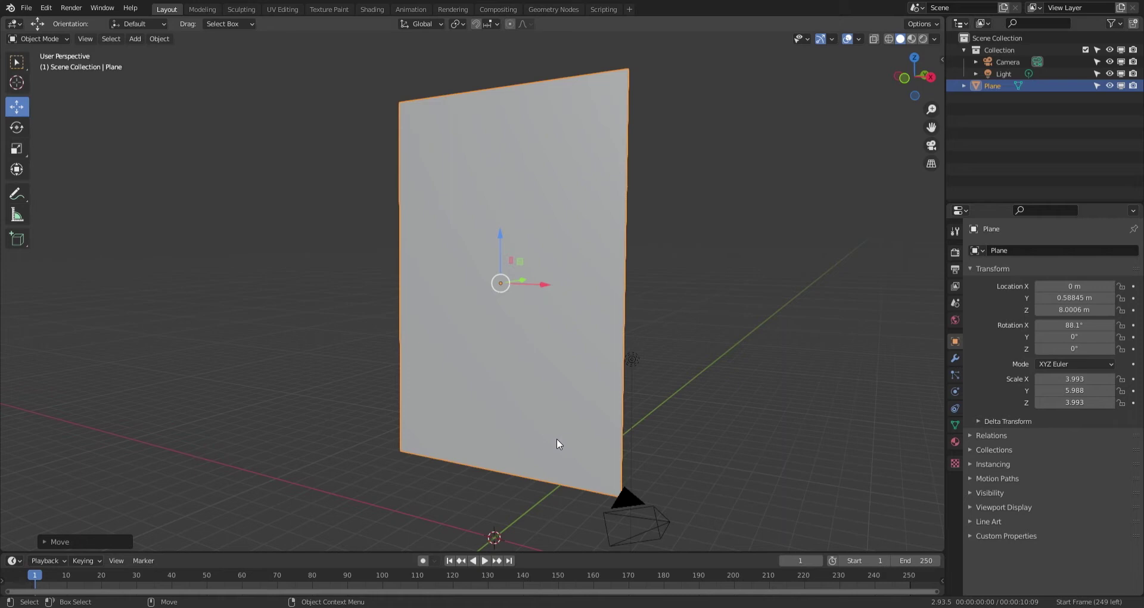
middle_click_drag(542, 417, 549, 422)
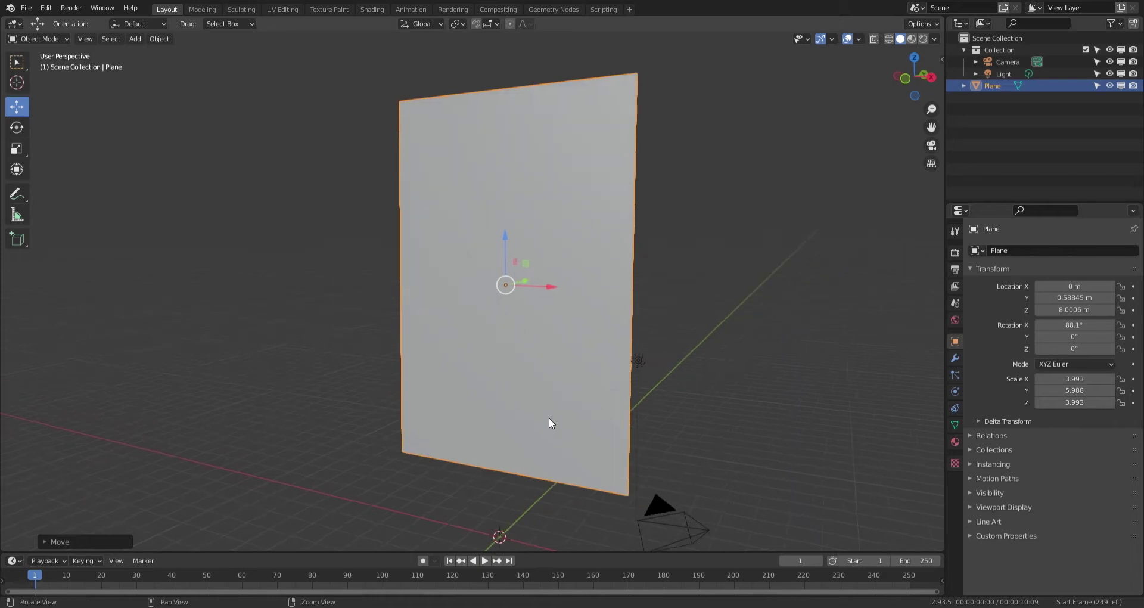
Subdivide the plane's whole mesh five times in Edit Mode and return to Object Mode.
left_click(549, 399)
key("Tab")
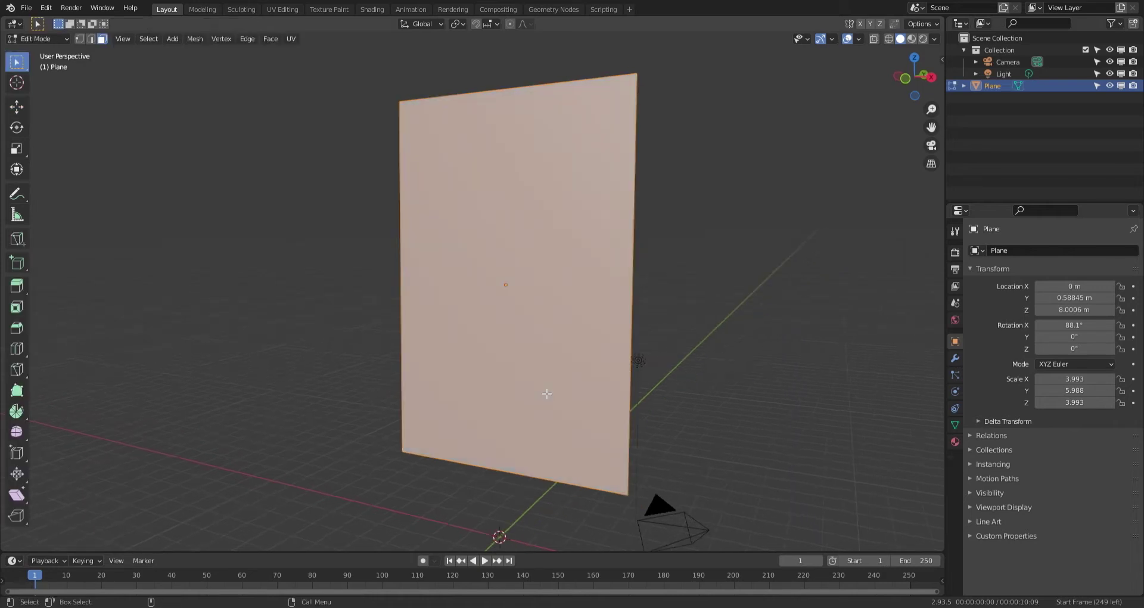
left_click_drag(679, 56, 331, 547)
right_click(583, 225)
left_click(561, 224)
right_click(560, 222)
left_click(561, 222)
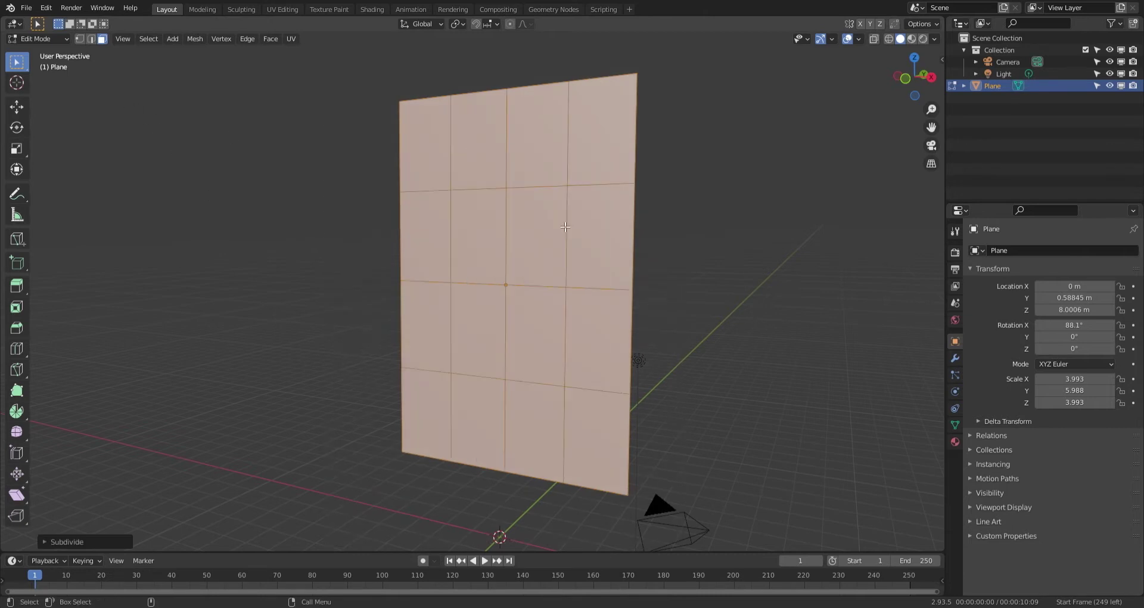
right_click(560, 221)
left_click(561, 222)
right_click(560, 221)
left_click(561, 223)
right_click(560, 223)
left_click(560, 222)
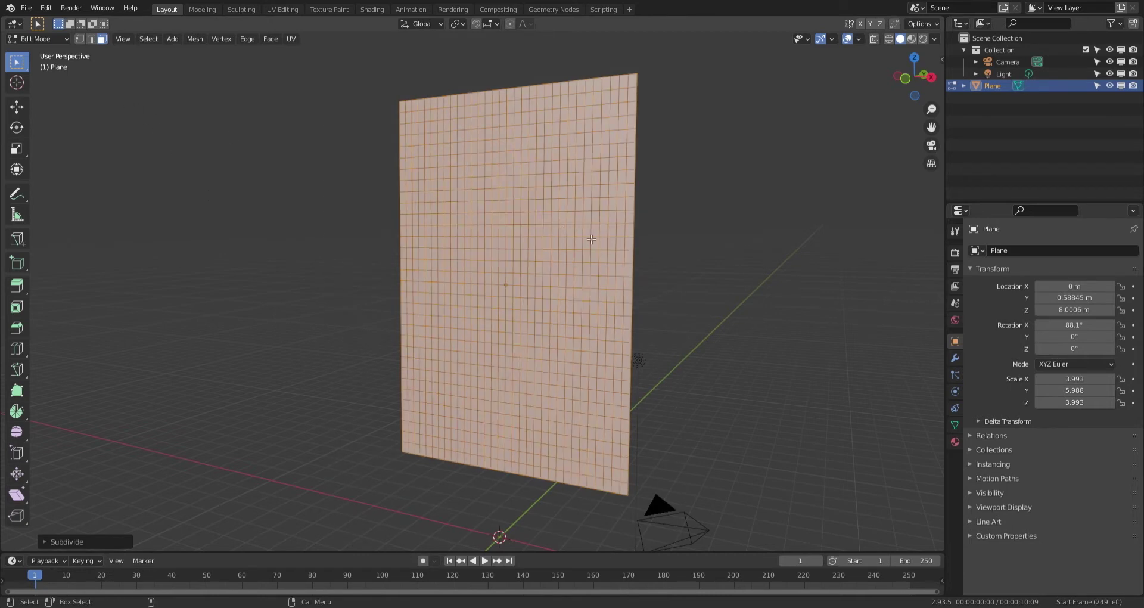
middle_click_drag(557, 250, 538, 305)
key("Tab")
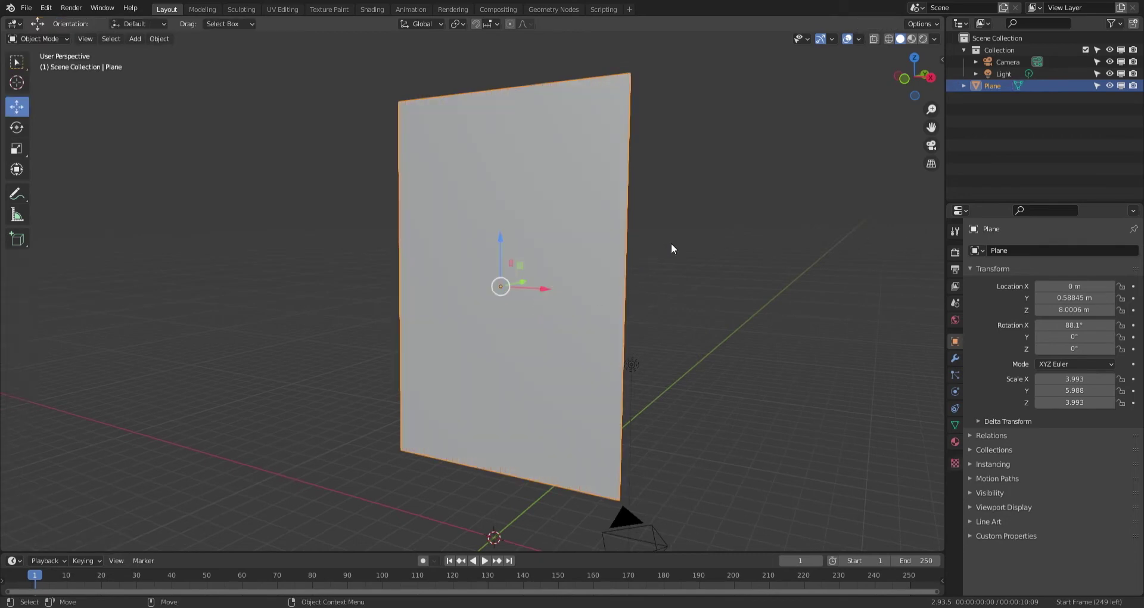
Add cloth physics to the plane and enable Self Collisions in its collision settings.
middle_click_drag(580, 358, 534, 342, "shift")
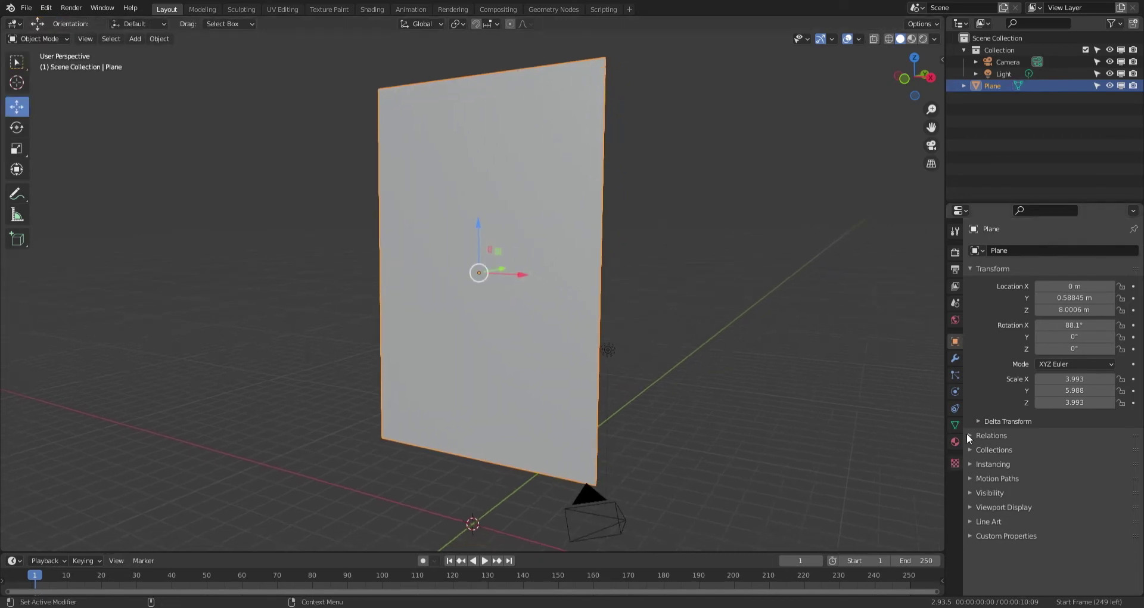
left_click(954, 392)
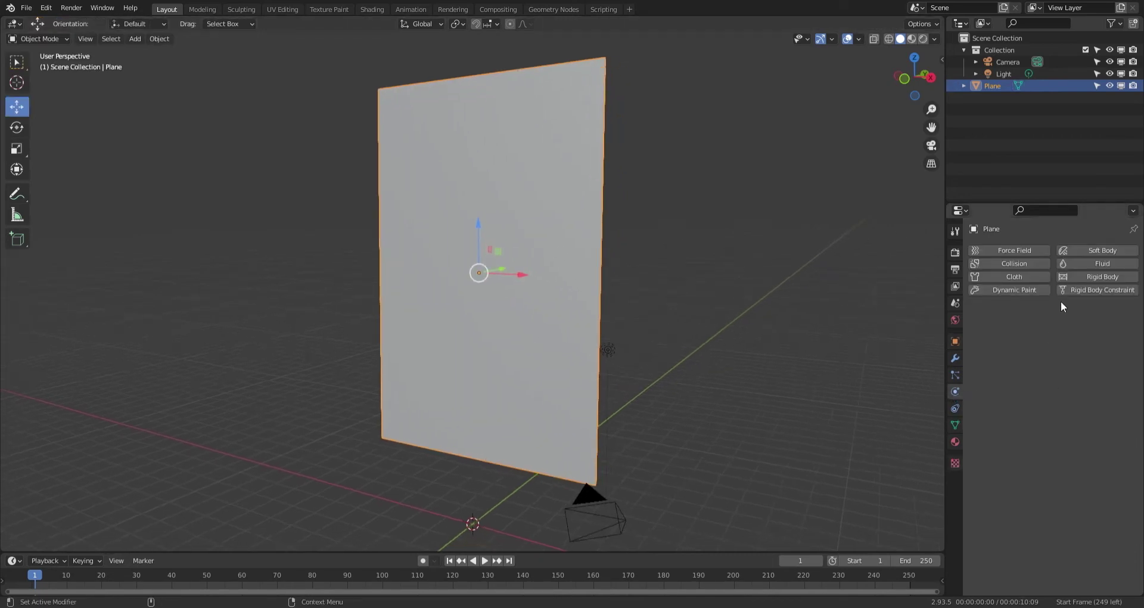
left_click(1031, 276)
scroll(1037, 456, "down", 9)
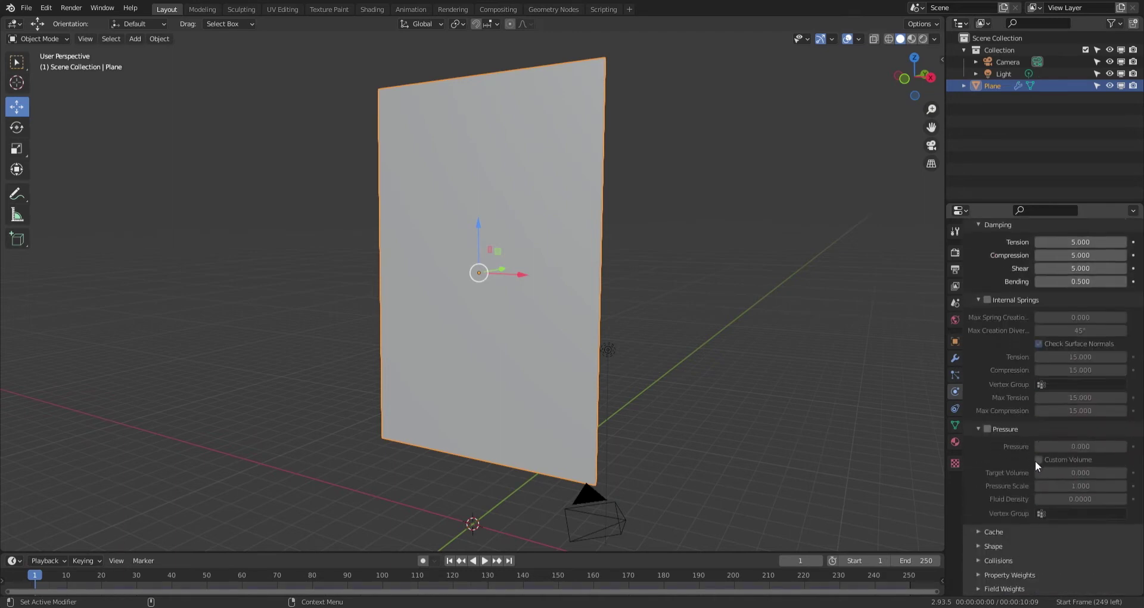
scroll(1027, 524, "down", 5)
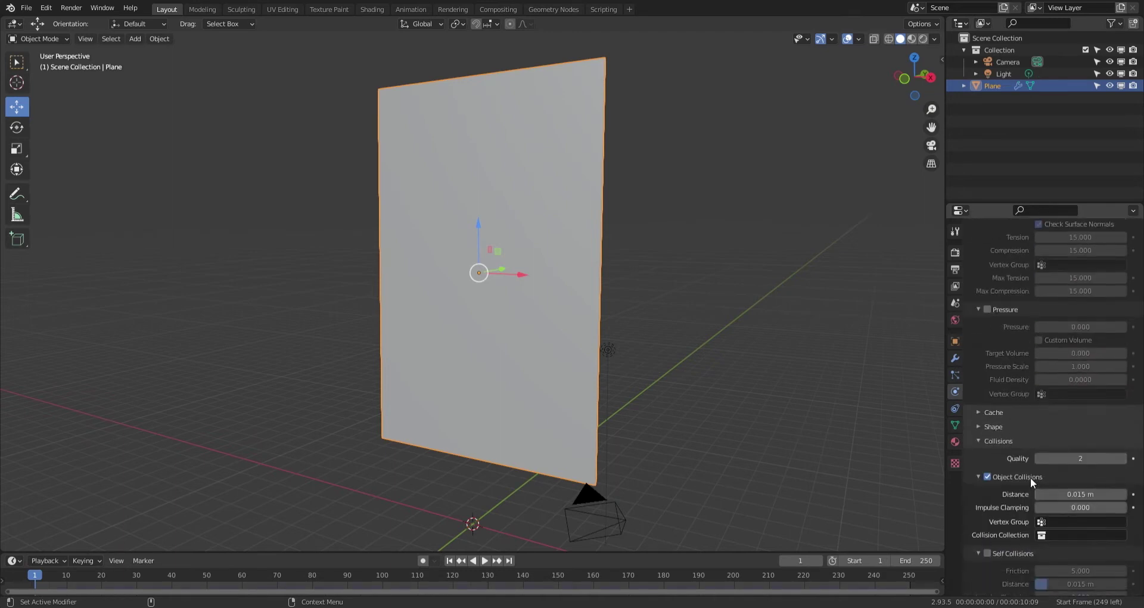
scroll(1046, 433, "up", 15)
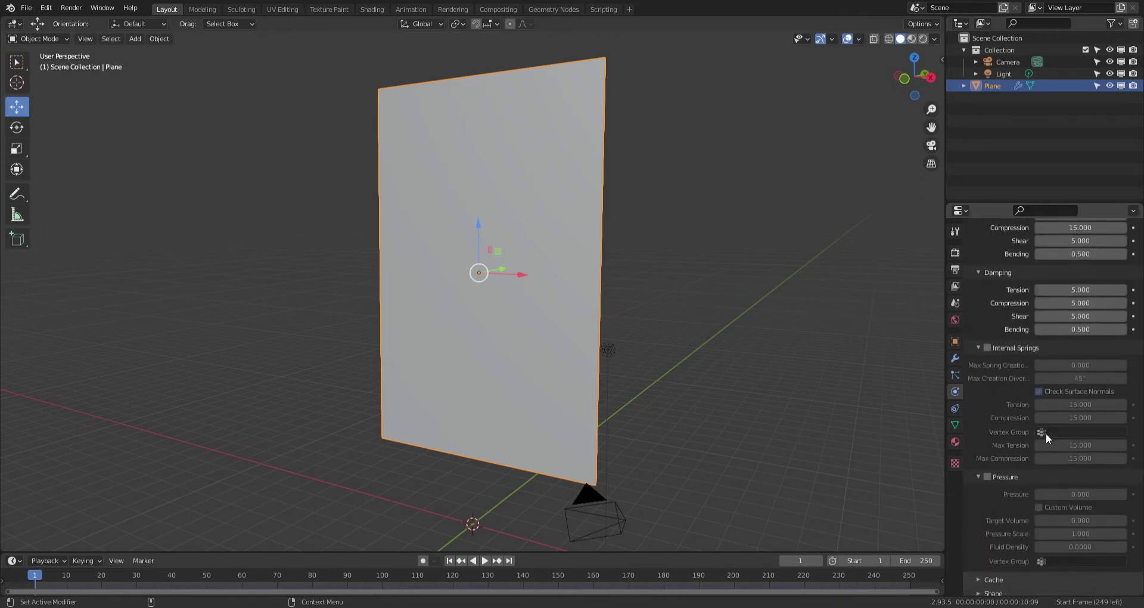
Weight-paint the plane's upper edge at weight 1.000 with a 50 px brush and return to Object Mode.
left_click(47, 38)
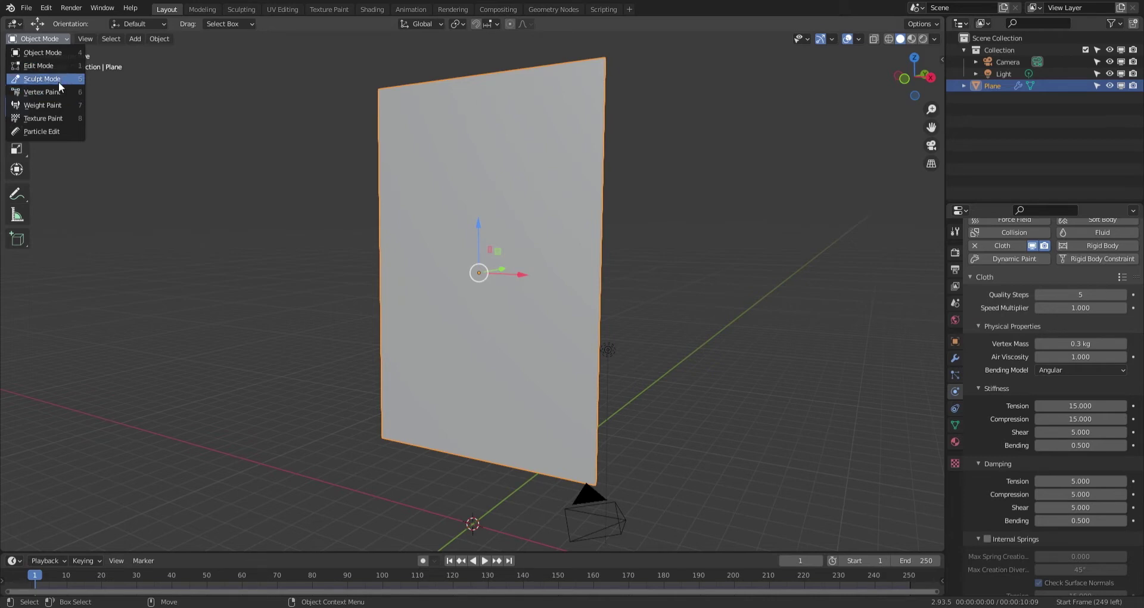
left_click(42, 105)
mouse_move(413, 131)
middle_mouse_down()
mouse_move(445, 192)
mouse_move(384, 123)
middle_mouse_up()
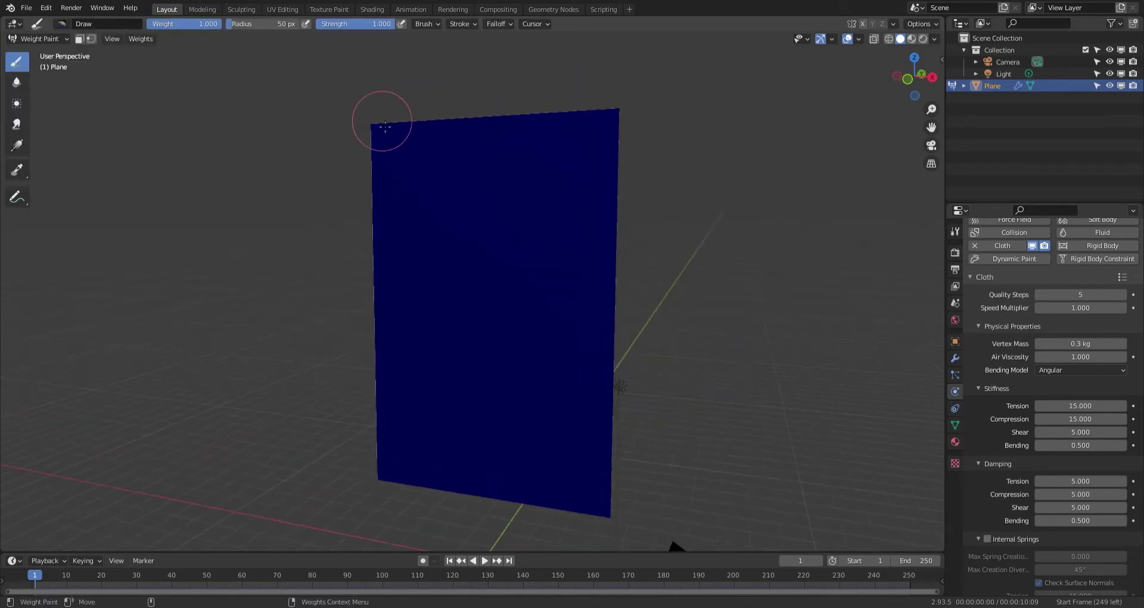
mouse_move(383, 123)
left_mouse_down()
mouse_move(480, 123)
mouse_move(340, 146)
left_mouse_up()
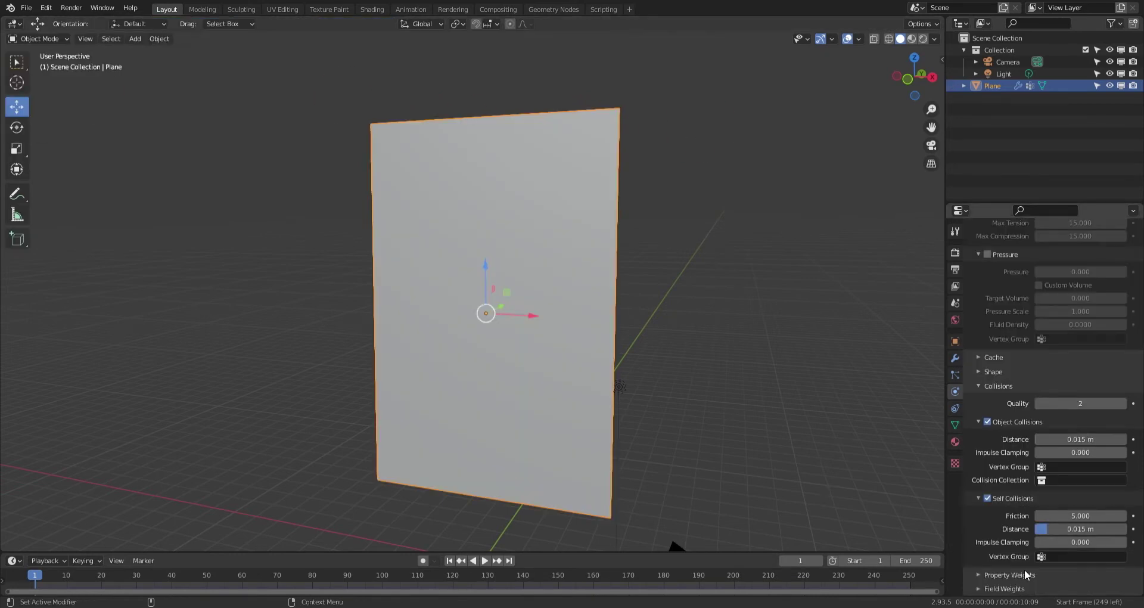
Set the painted vertex group Group as the Pin Group in the cloth's Shape settings.
left_click(1026, 574)
left_click_drag(1000, 375, 1001, 364)
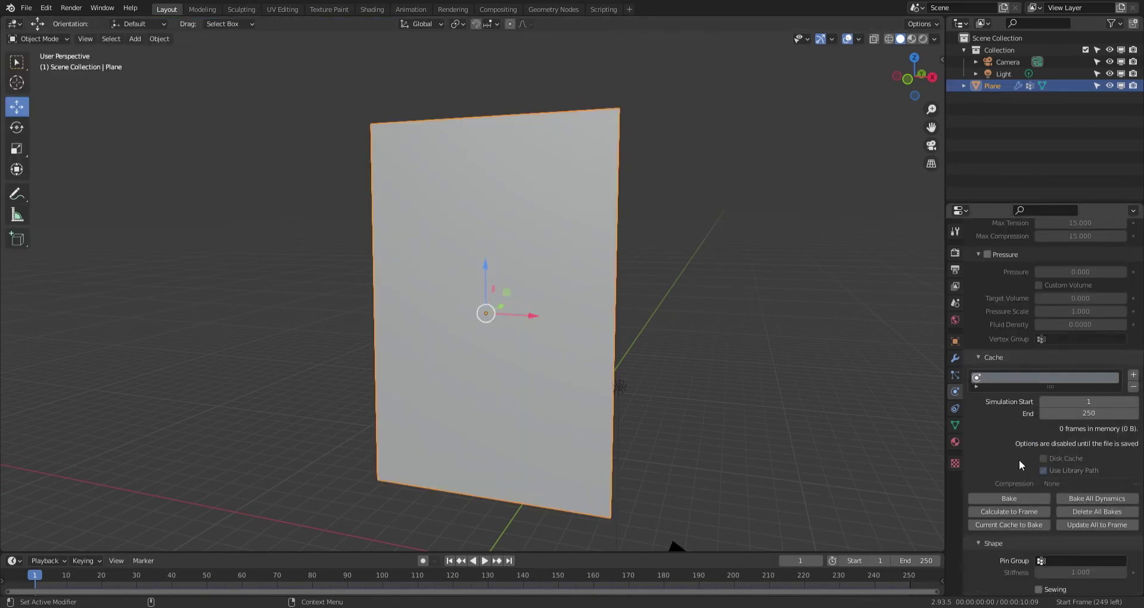
scroll(1022, 465, "down", 5)
left_click(1074, 442)
left_click(1073, 458)
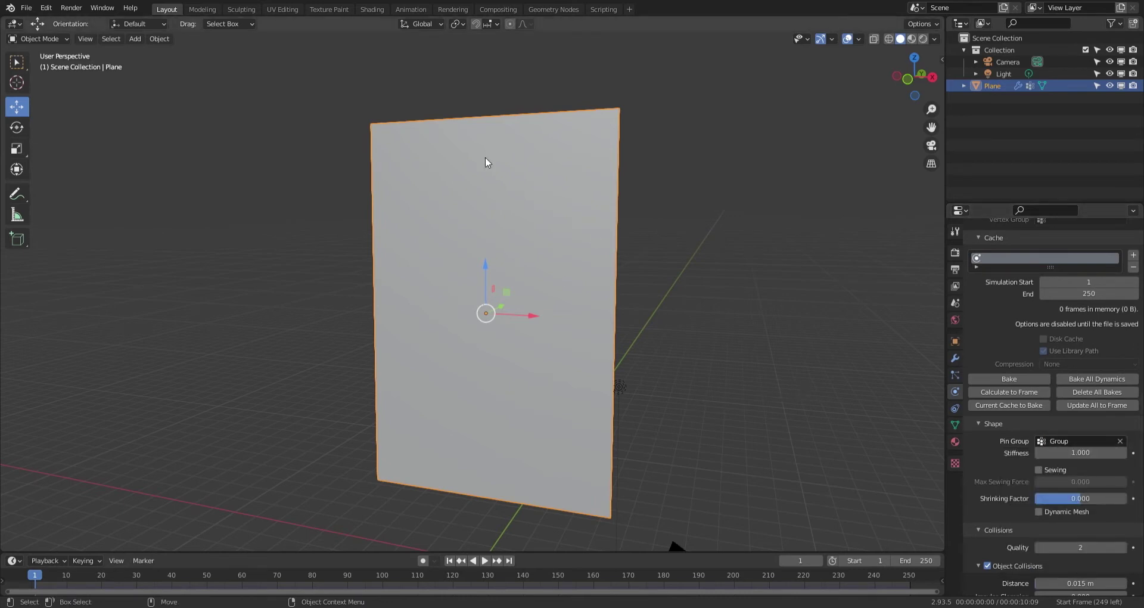
Enlarge the timeline and insert a Location, Rotation & Scale keyframe for the plane on frame 1.
left_click(720, 316)
left_click(539, 327)
middle_click_drag(539, 327, 536, 295)
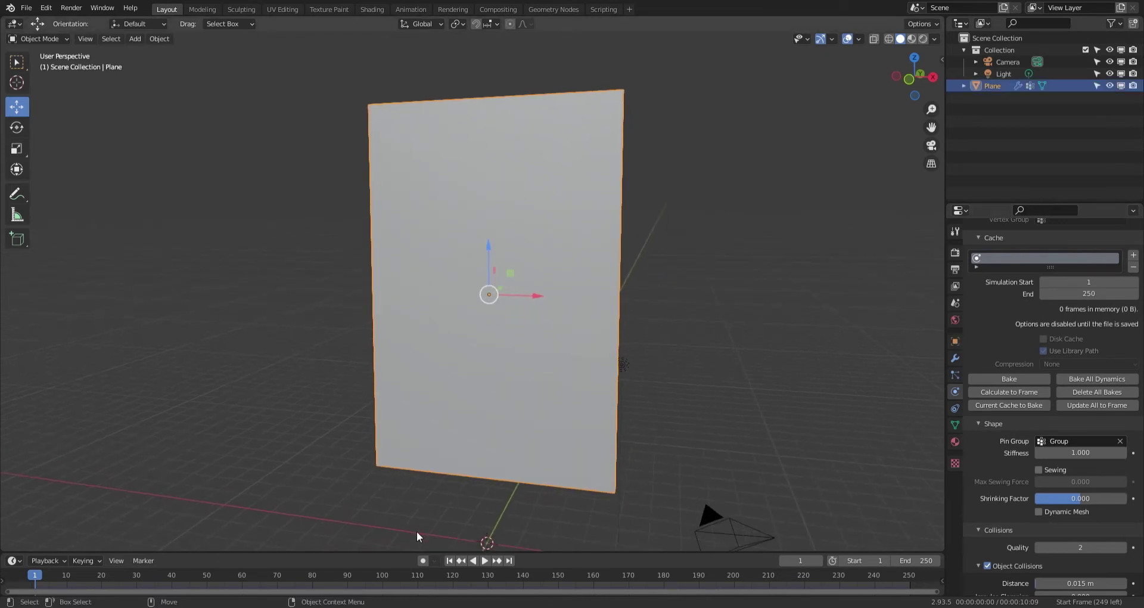
left_click_drag(417, 553, 417, 457)
middle_click_drag(592, 339, 551, 329)
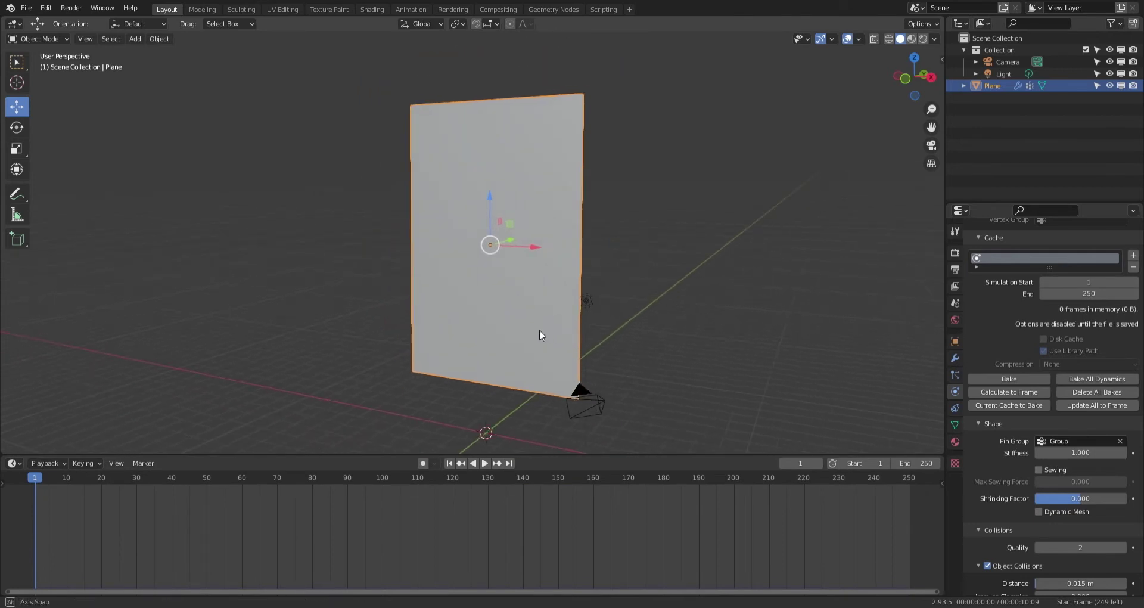
key("i")
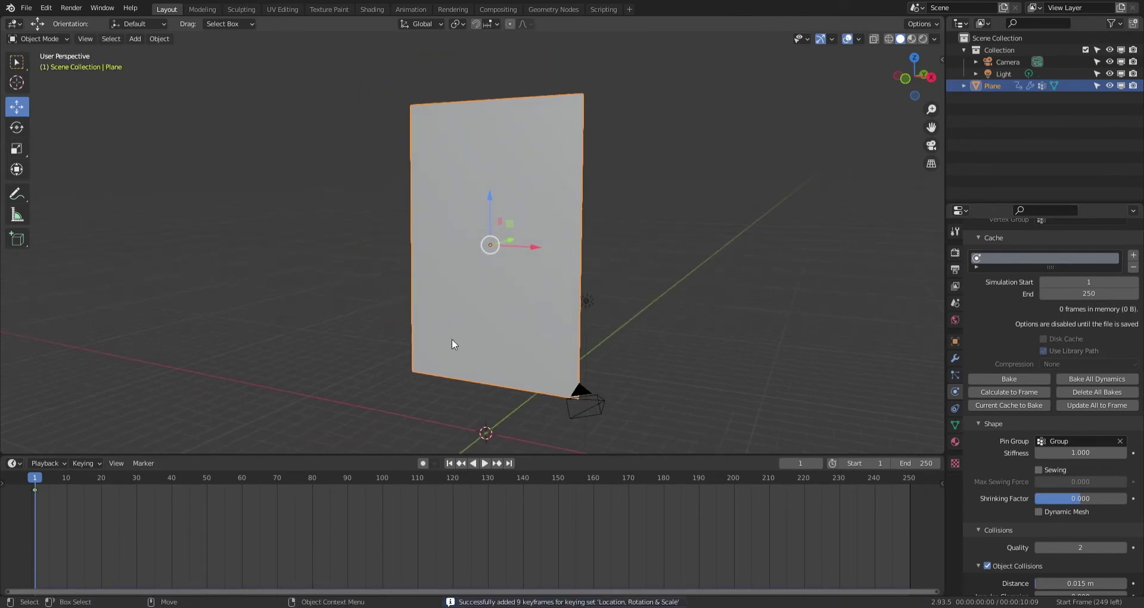
Advance the animation to frame 39, move the plane toward positive Y and insert a Location, Rotation & Scale keyframe.
key("space")
key("space")
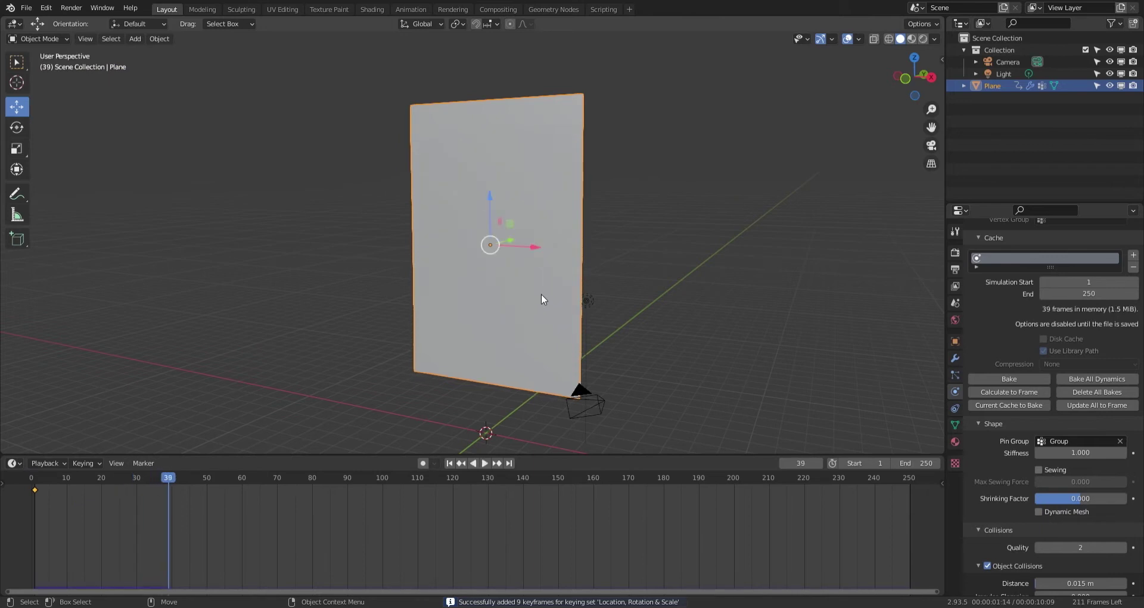
middle_click_drag(541, 294, 502, 281)
middle_click_drag(487, 238, 471, 226)
left_click_drag(471, 227, 545, 213)
key("i")
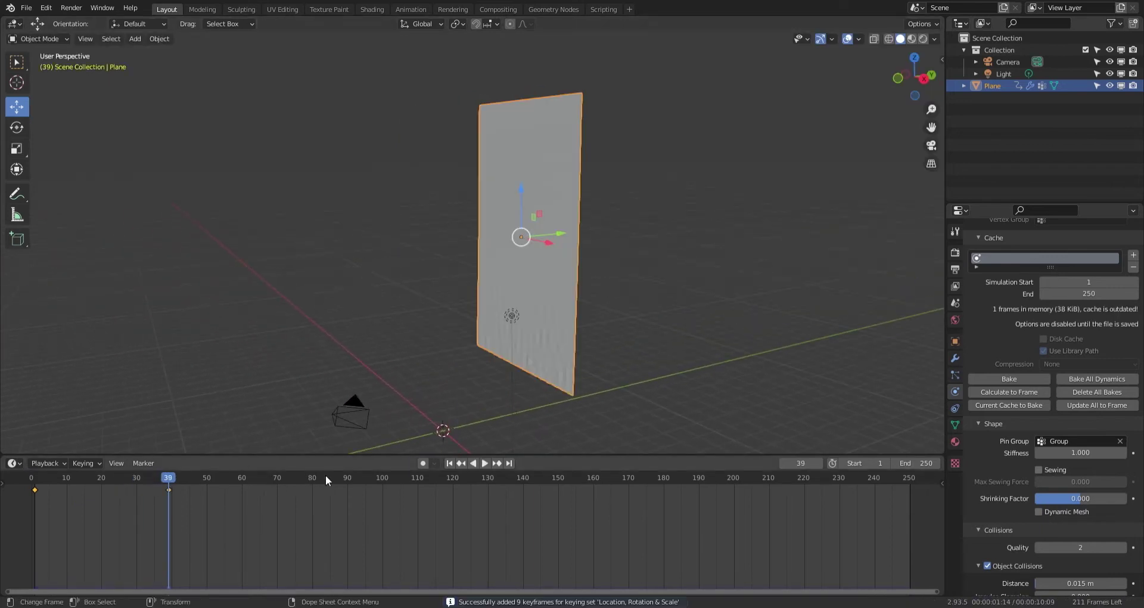
At frame 86, move the plane to the opposite side of its starting position and insert another transform keyframe.
left_click(333, 476)
key("g")
left_click(366, 231)
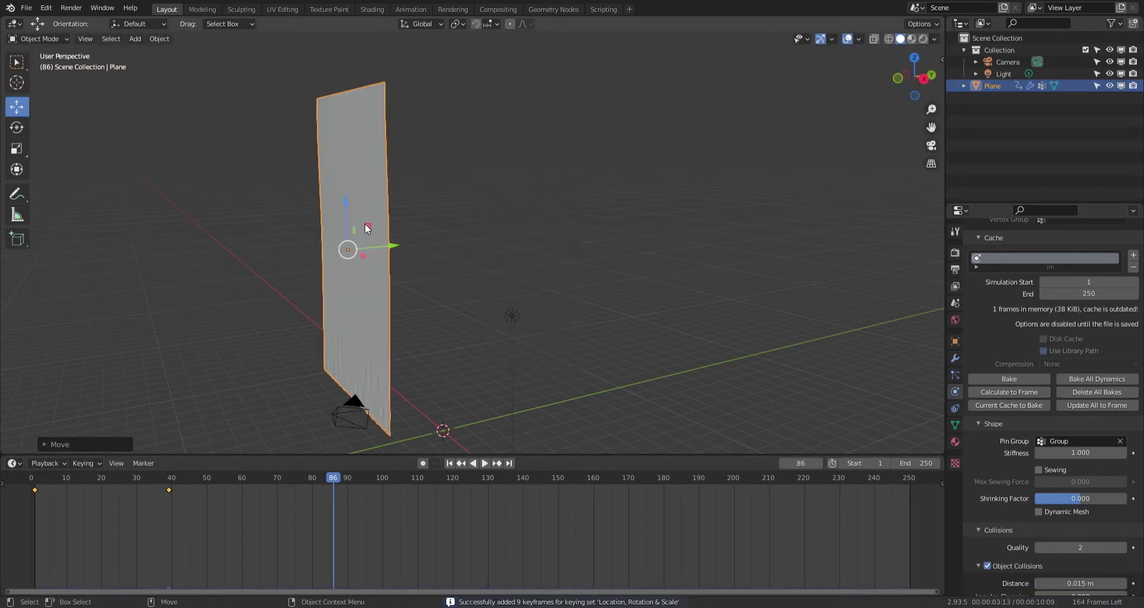
key("i")
Shift the plane's last keyframe to about frame 102 and return the playhead to frame 0.
key("g")
left_click_drag(371, 469, 18, 483)
left_click(429, 512)
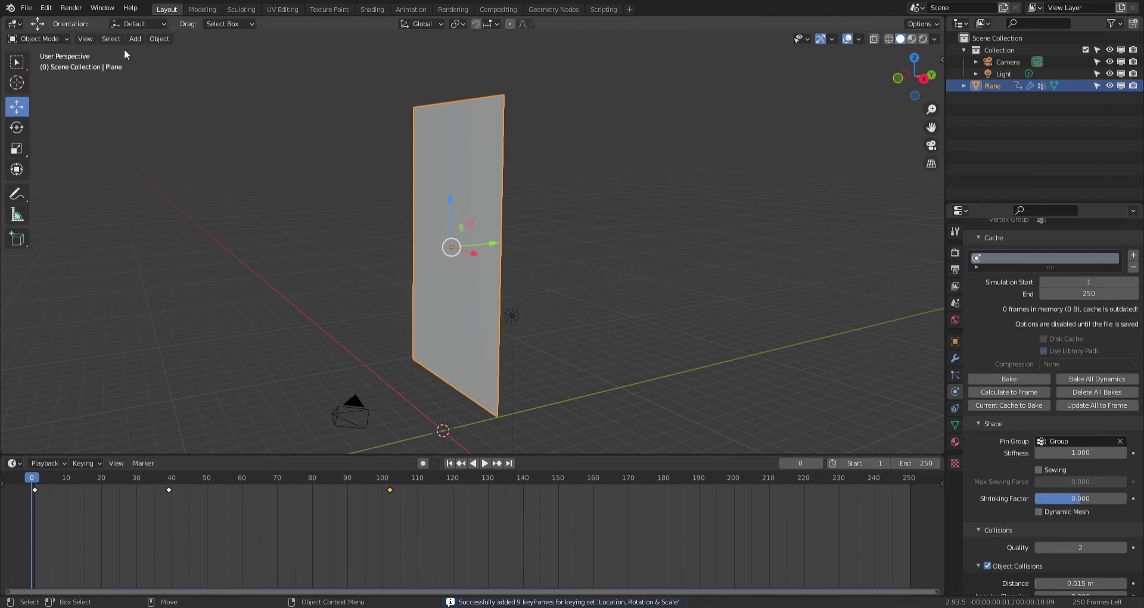
Add a UV sphere, place it above the ground beside the plane and scale it up to several times its size.
left_click(135, 39)
mouse_move(157, 52)
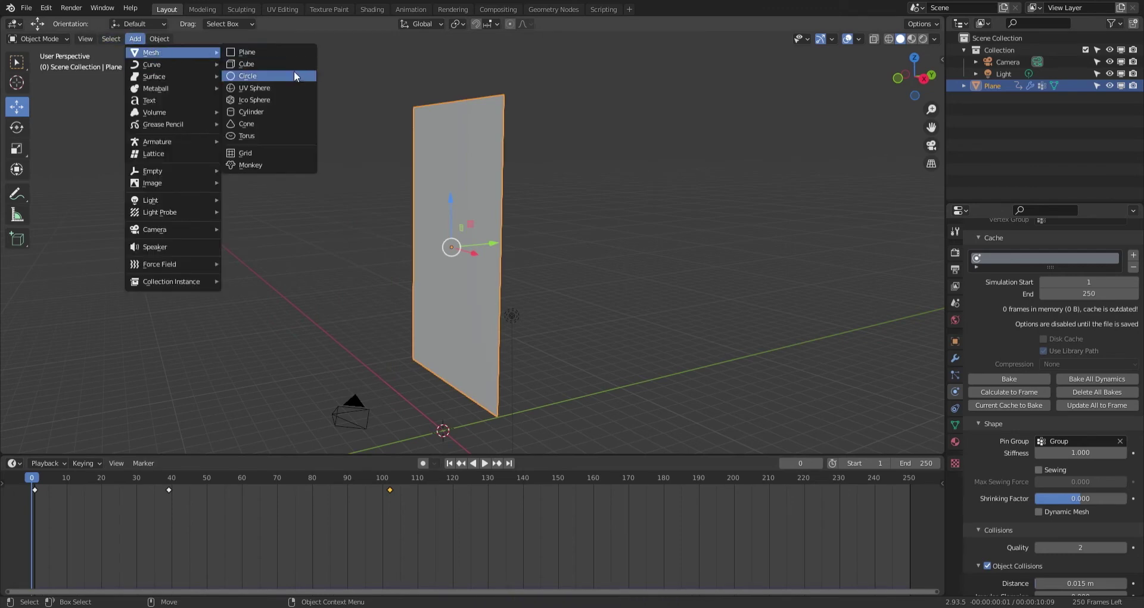
left_click(277, 88)
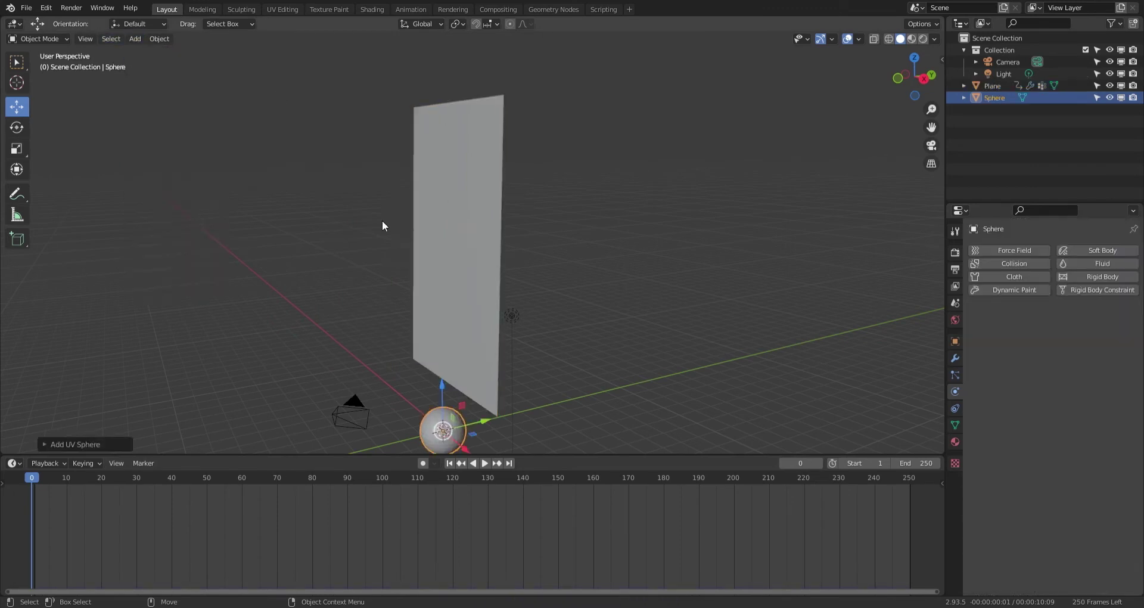
left_click_drag(463, 410, 592, 331)
key("shift+space")
key("s")
Give the sphere Collision and active Rigid Body physics with Animated enabled.
left_click(1014, 264)
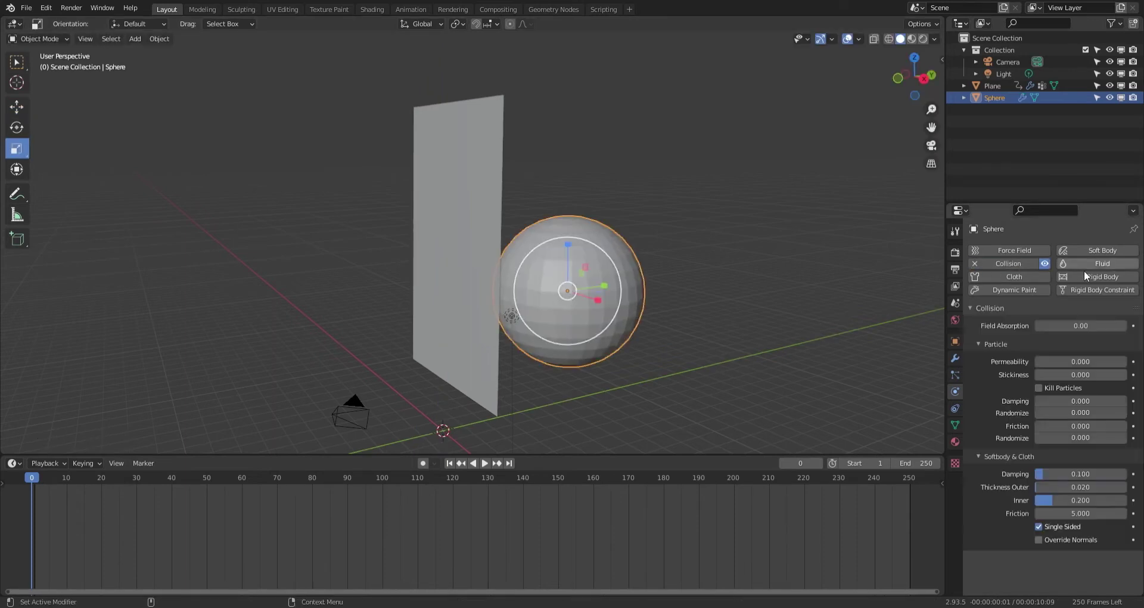
left_click(1103, 276)
scroll(1083, 417, "down", 5)
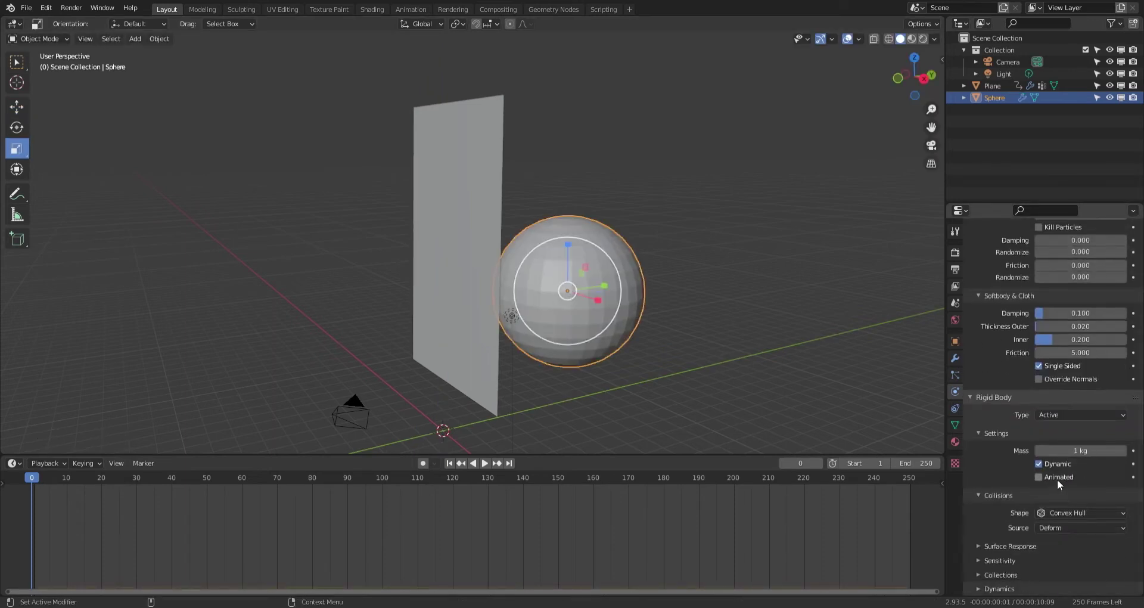
Move the sphere slightly farther away from the plane.
key("shift+space")
key("r")
key("shift+space")
key("g")
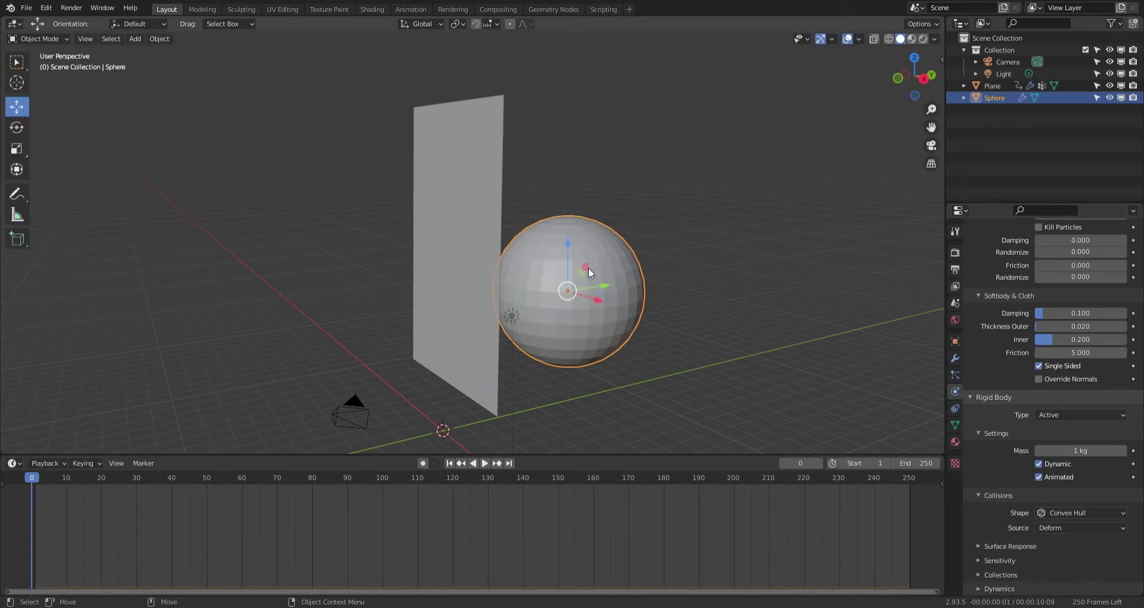
mouse_move(588, 267)
left_mouse_down()
mouse_move(612, 266)
mouse_move(599, 258)
left_mouse_up()
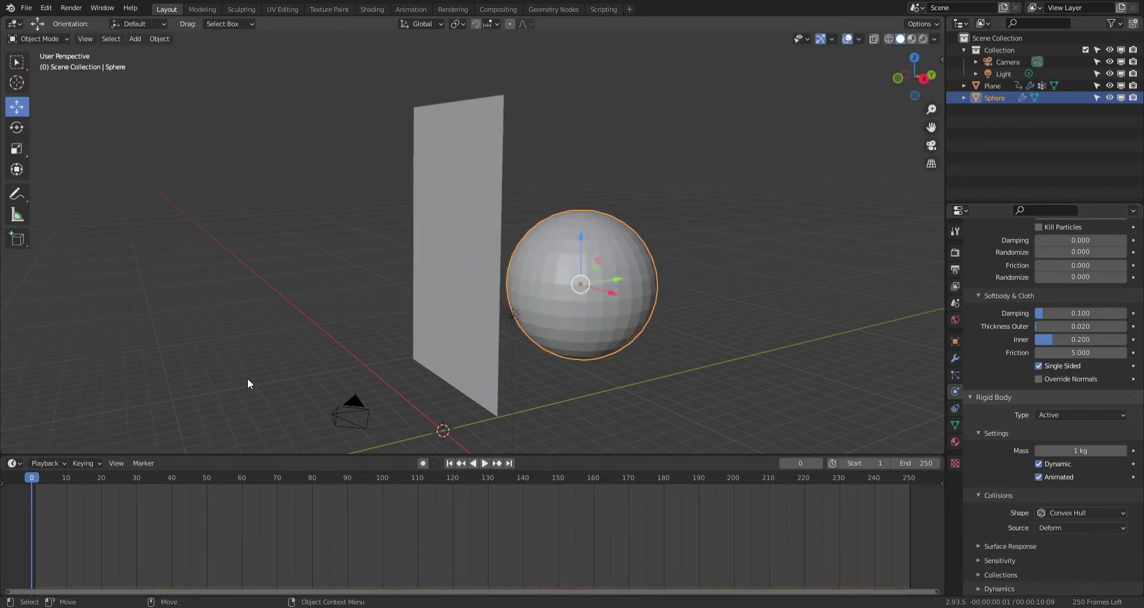
Play the cloth simulation against the sphere and return the playhead to frame 0.
key("space")
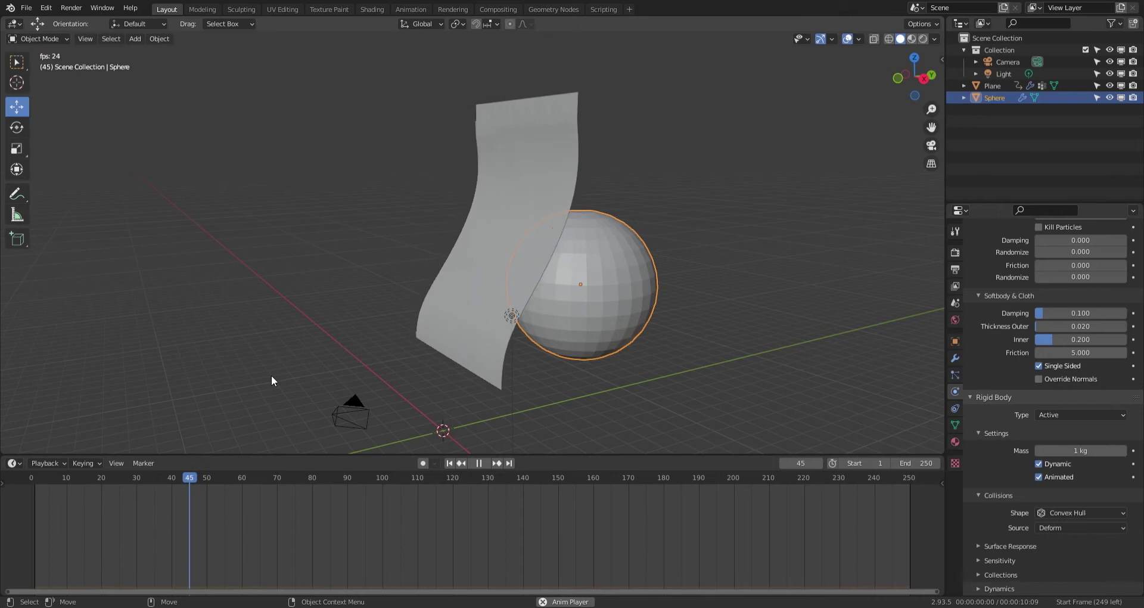
key("space")
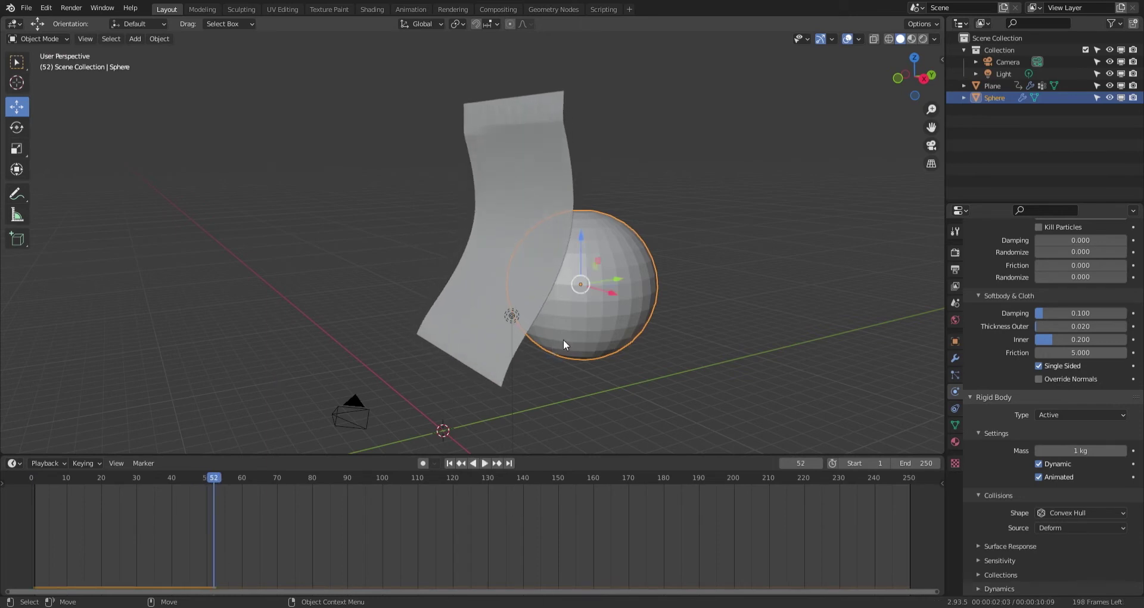
left_click(32, 477)
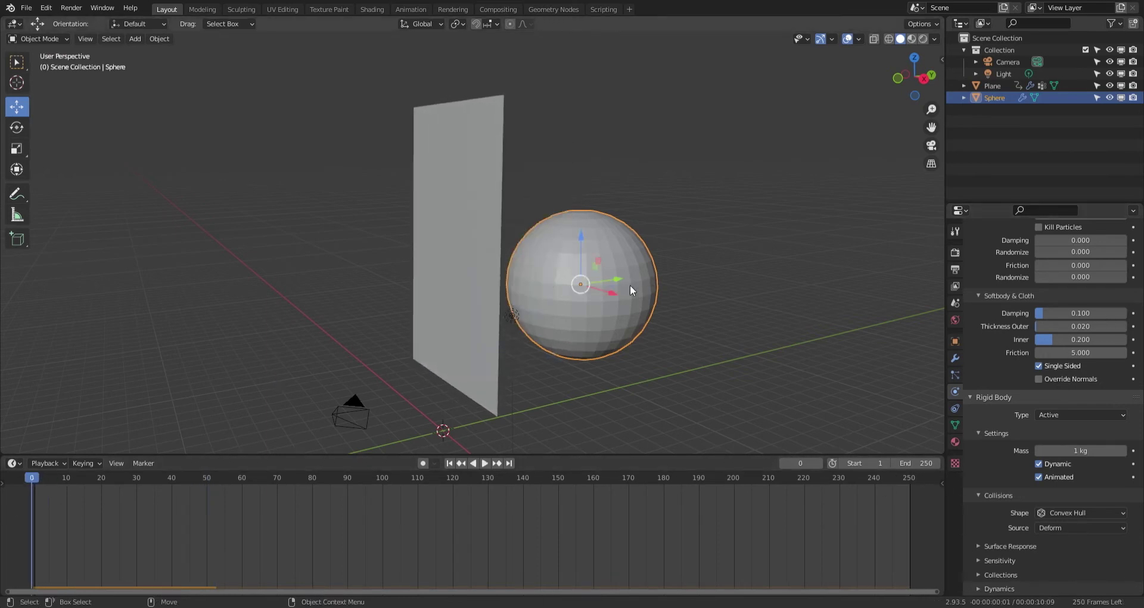
Keyframe the sphere's location, rotation and scale at frame 0 closer to the plane, and at frame 45 farther in the same direction.
left_click_drag(615, 280, 578, 284)
key("i")
key("space")
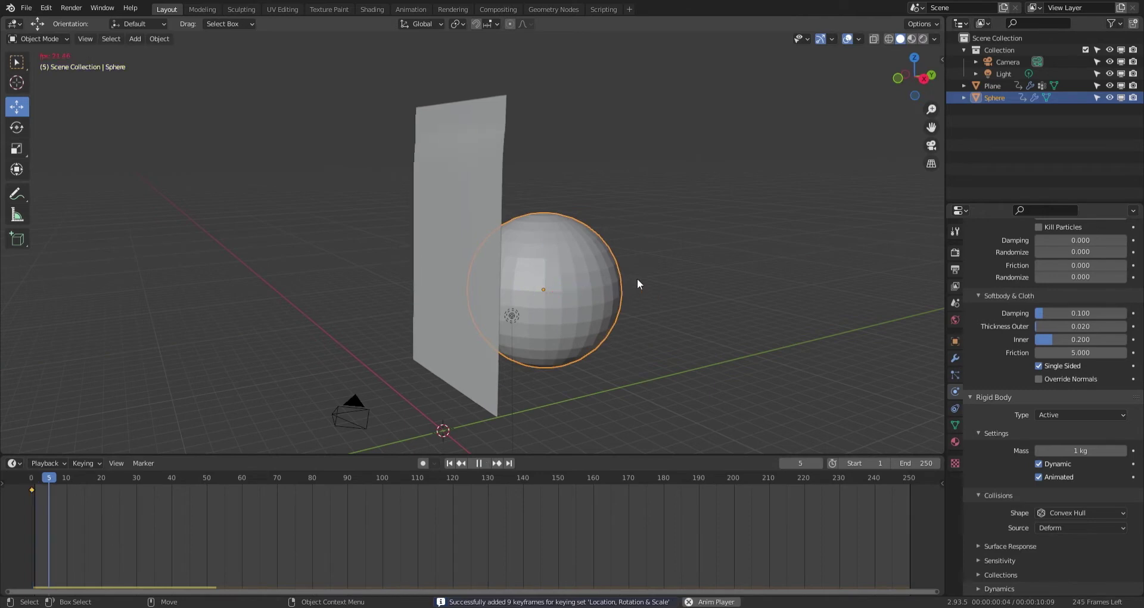
key("space")
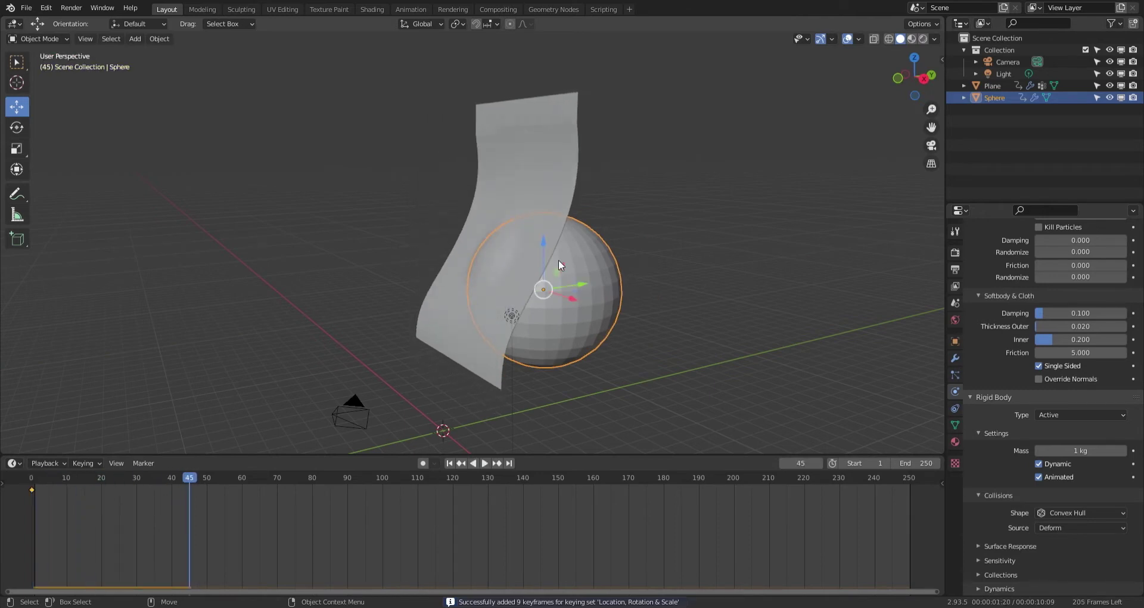
left_click_drag(563, 264, 523, 270)
key("i")
Play on past the sphere's second keyframe to check the cloth reaction, and go back to the start frame.
key("space")
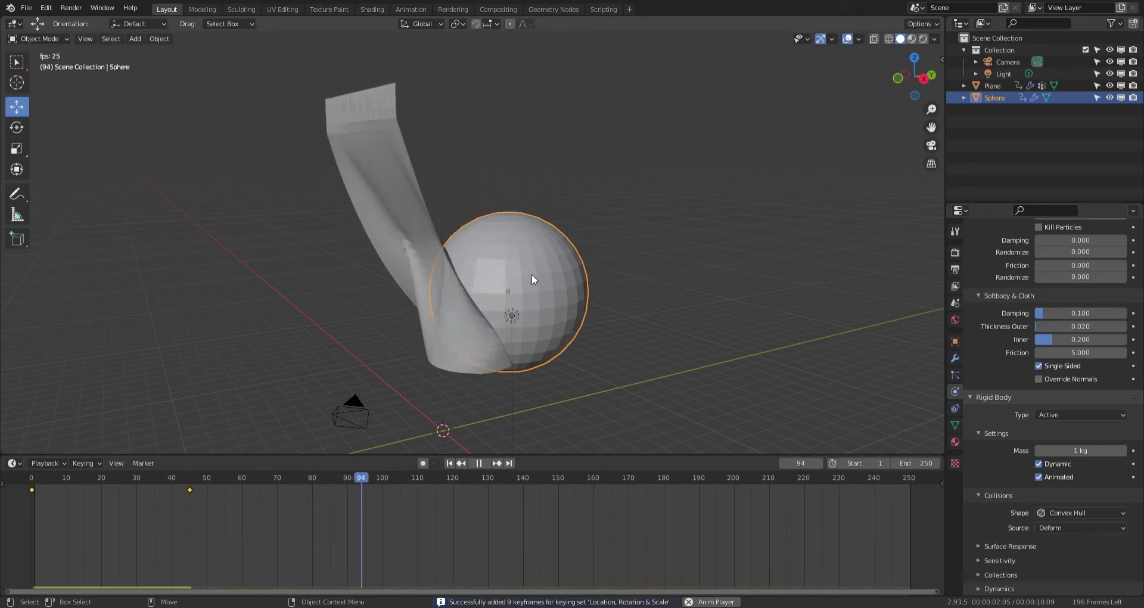
key("space")
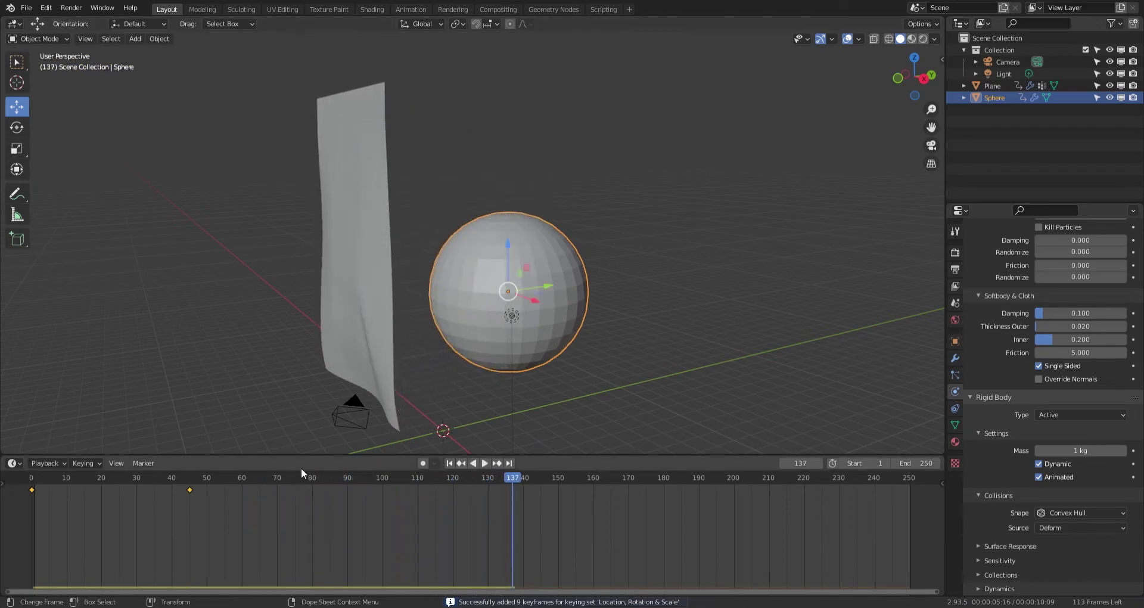
key("shift+Left")
Advance to about frame 141, push the sphere farther along Y toward the cloth, and keyframe its location, rotation and scale.
key("space")
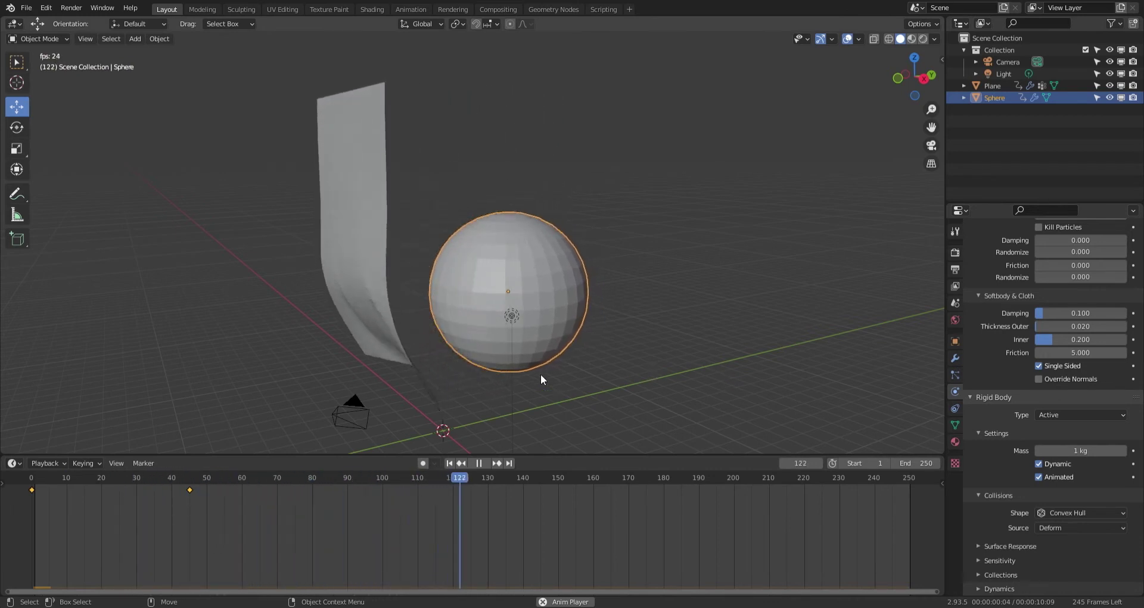
key("space")
left_click_drag(527, 267, 381, 272)
key("i")
Replay the collision from frame 0, viewing the cloth from its front side.
middle_click_drag(483, 341, 536, 357)
left_click(208, 482)
key("space")
left_click_drag(208, 482, 31, 480)
key("space")
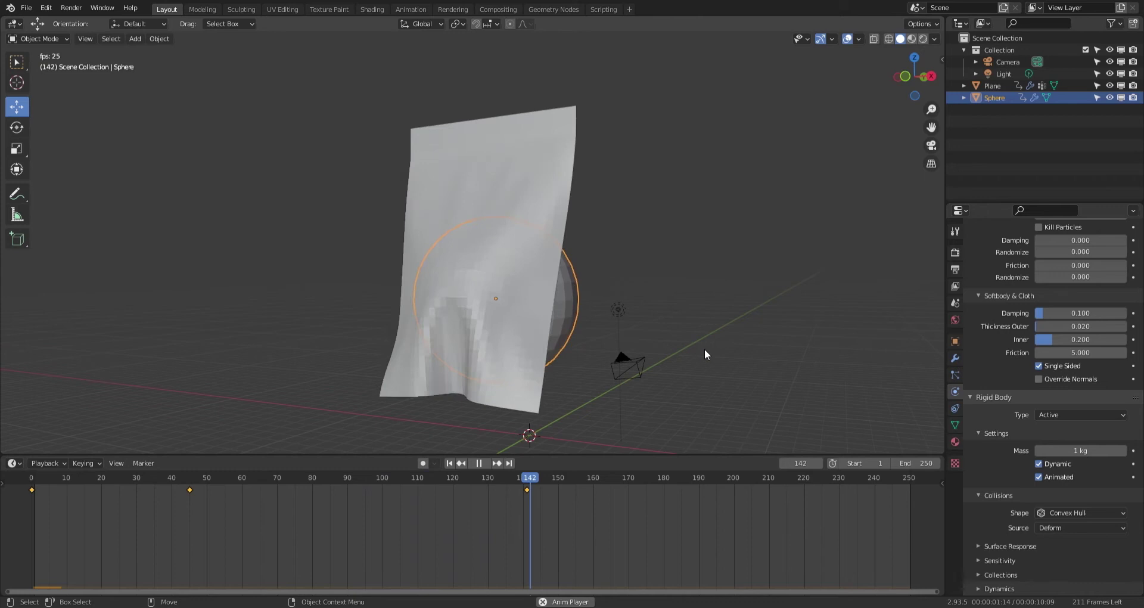
key("space")
Inspect the cloth plane's pin weights in Weight Paint mode and return to Object Mode.
left_click(557, 157)
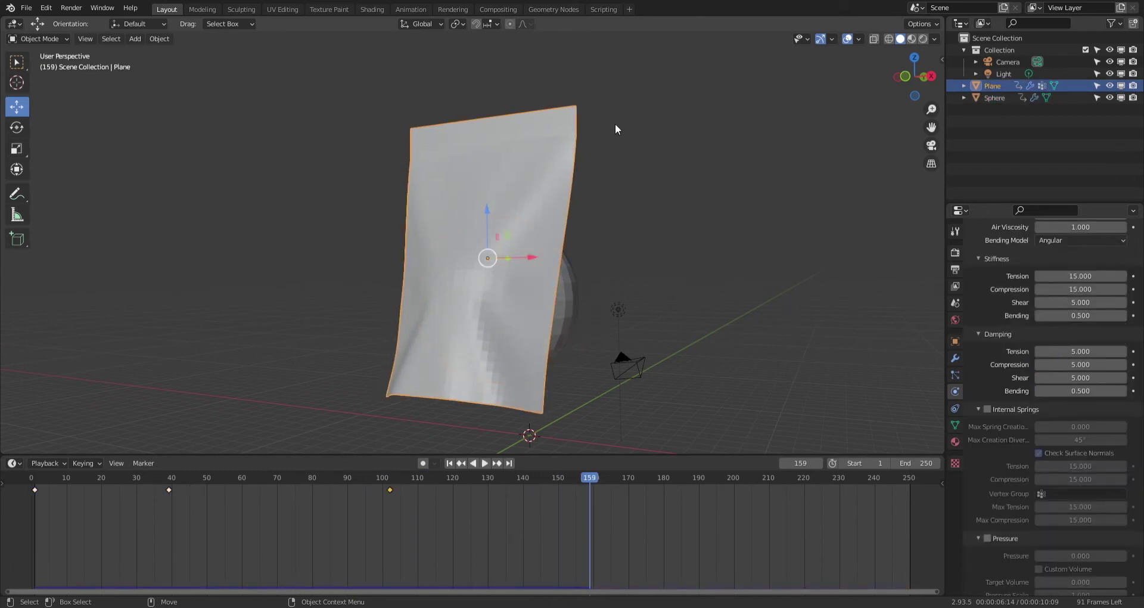
left_click(49, 38)
left_click(44, 105)
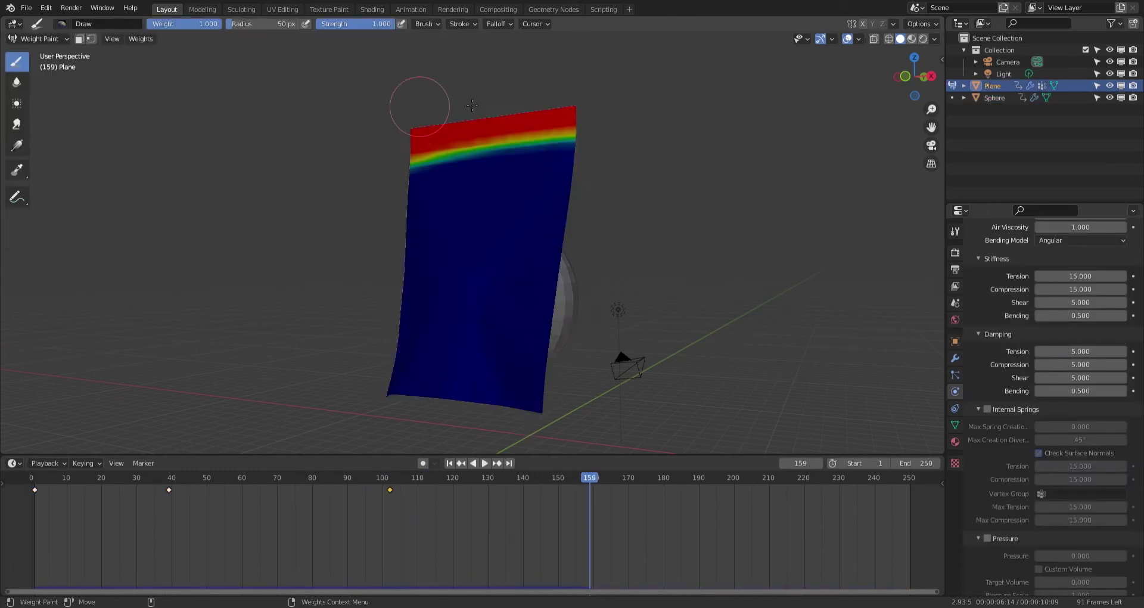
left_click(60, 40)
left_click(52, 47)
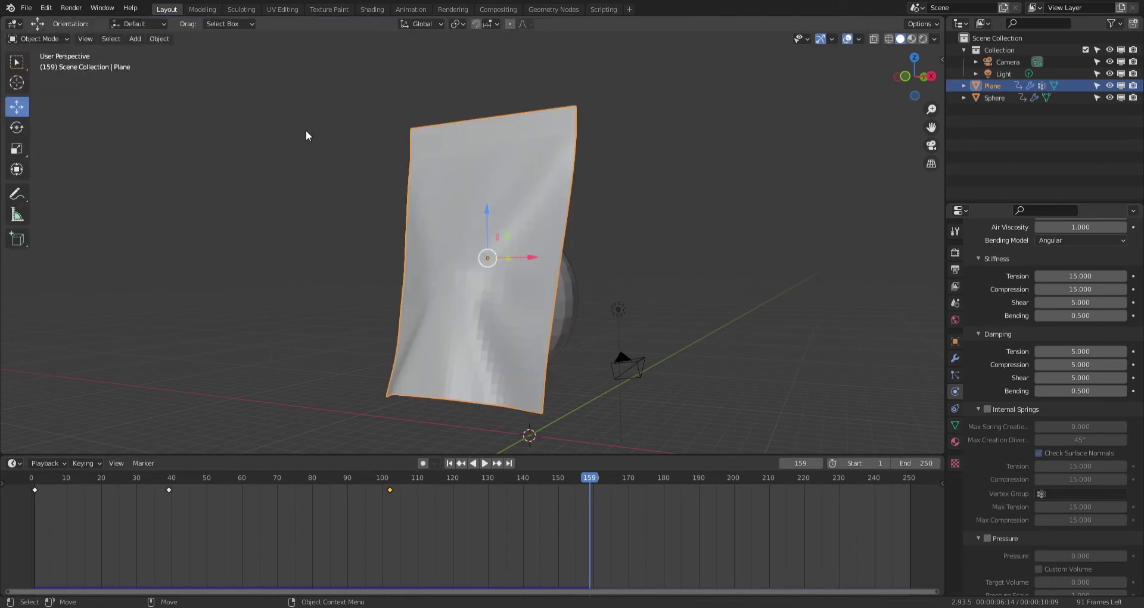
Shade the cloth plane smooth and return the playhead to the start frame.
right_click(523, 290)
left_click(503, 286)
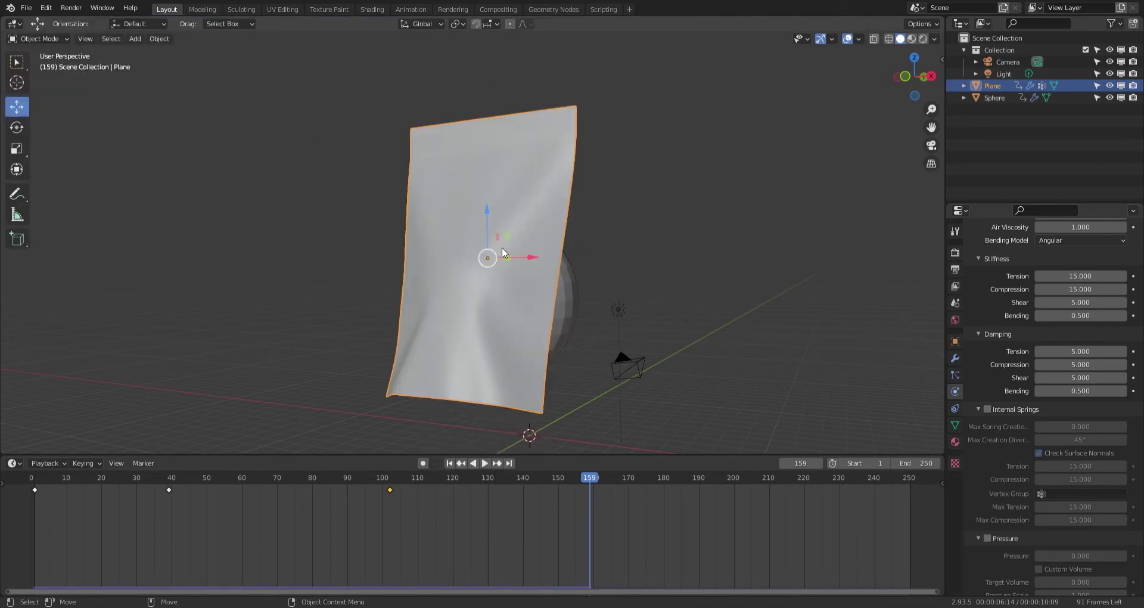
middle_click_drag(602, 327, 629, 278)
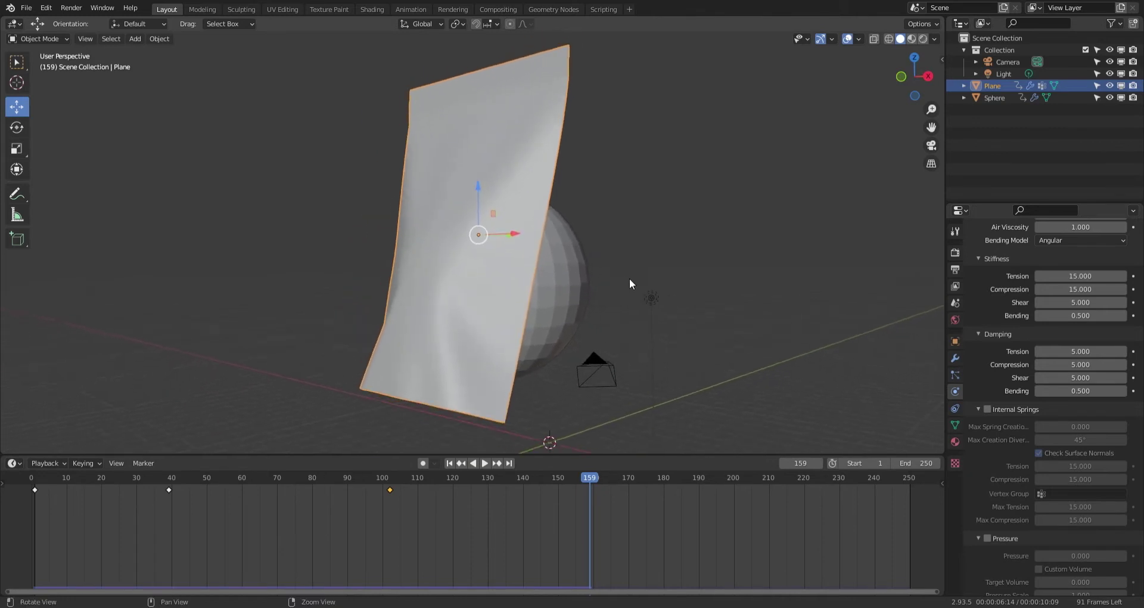
key("shift+Left")
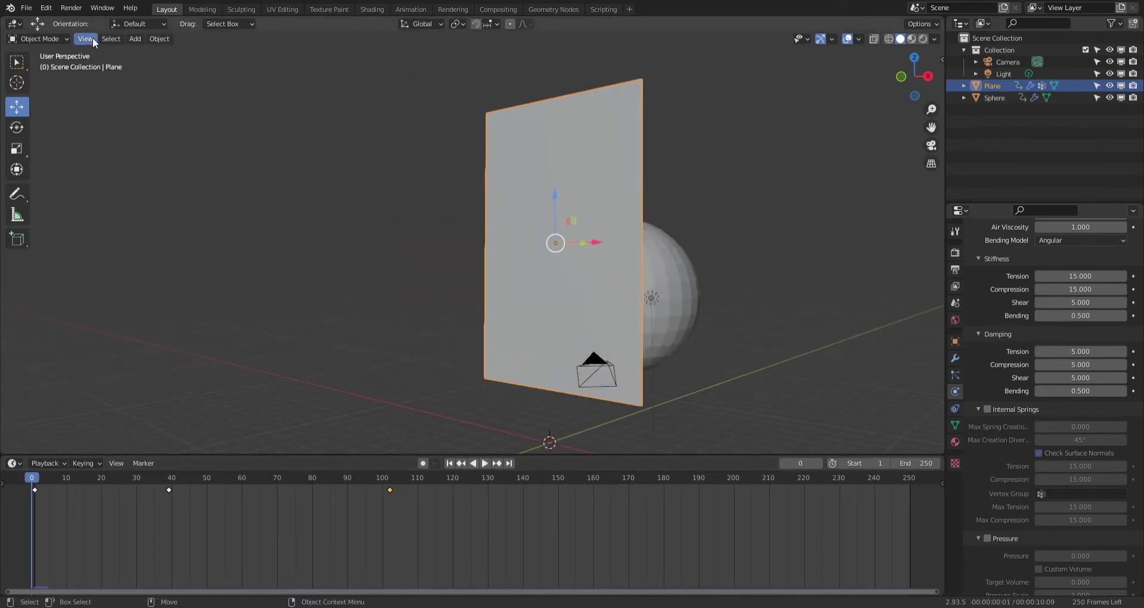
Add a torus at the world origin and frame it in the view.
left_click(135, 39)
mouse_move(152, 54)
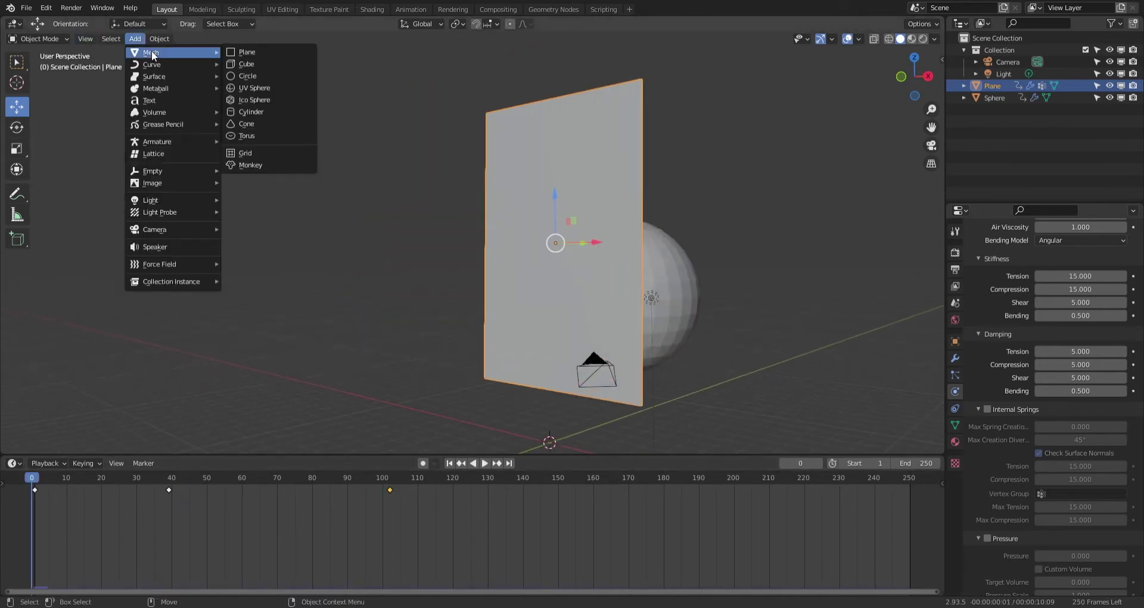
left_click(274, 136)
middle_click_drag(322, 167, 507, 194)
scroll(533, 278, "up", 2)
key("KP_Decimal")
Duplicate the torus, offset the copy along Y and rotate it upright so that it interlocks with the first ring.
middle_click_drag(556, 247, 509, 233)
key("shift+d")
right_click(555, 249)
key("g")
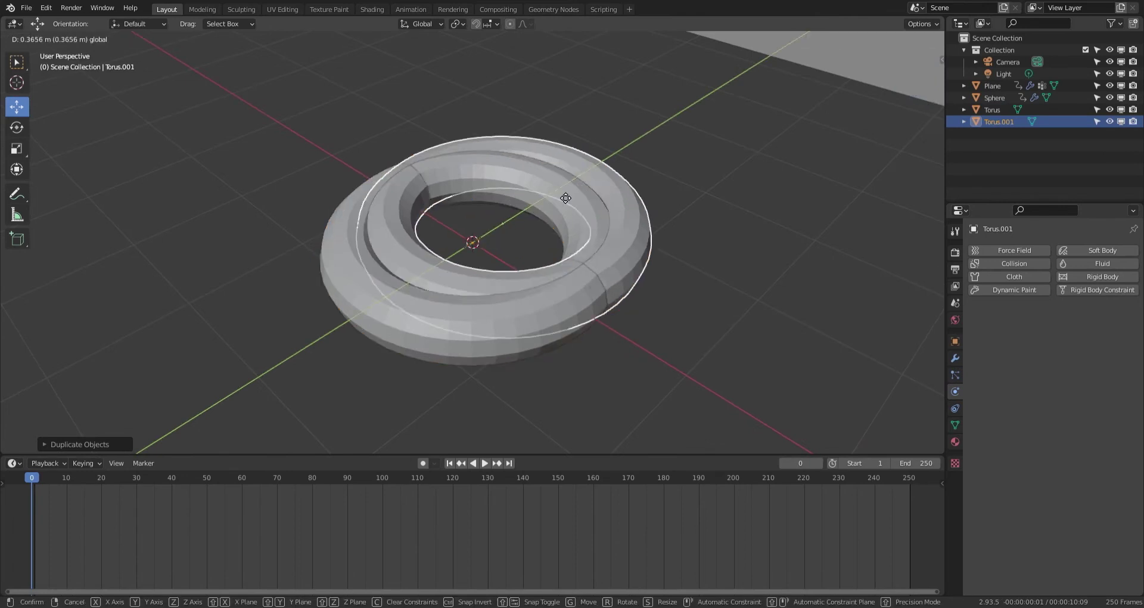
left_click_drag(566, 198, 590, 245)
key("shift+space")
key("r")
middle_click_drag(590, 245, 535, 186)
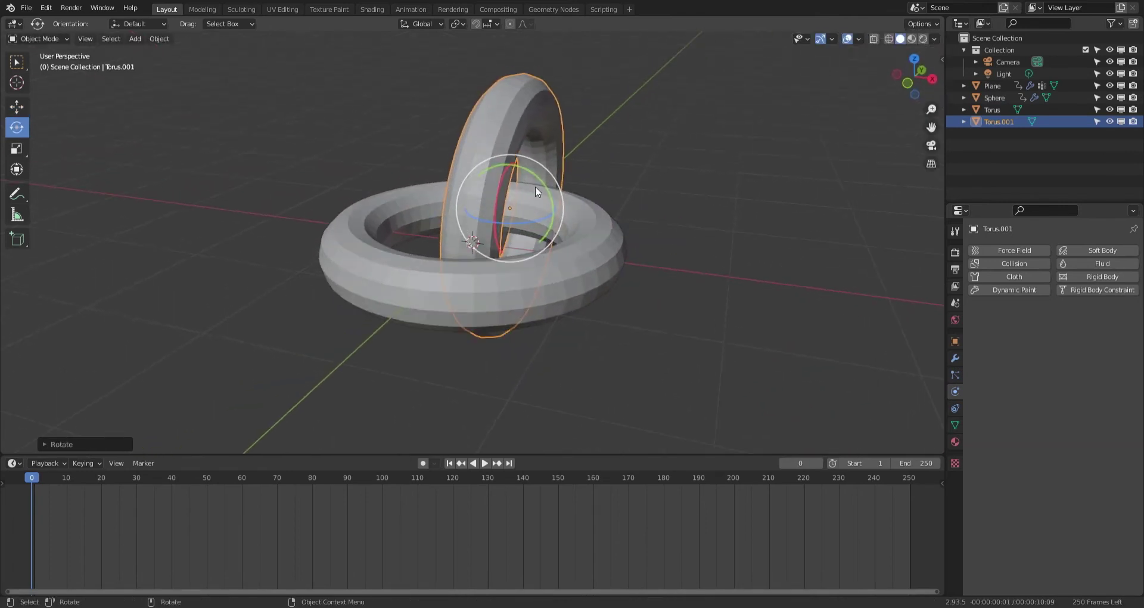
left_click_drag(535, 192, 541, 177)
Duplicate the flat torus and move the copy along Y to link through the other side of the upright ring.
left_click(608, 257)
middle_click_drag(638, 263, 513, 265)
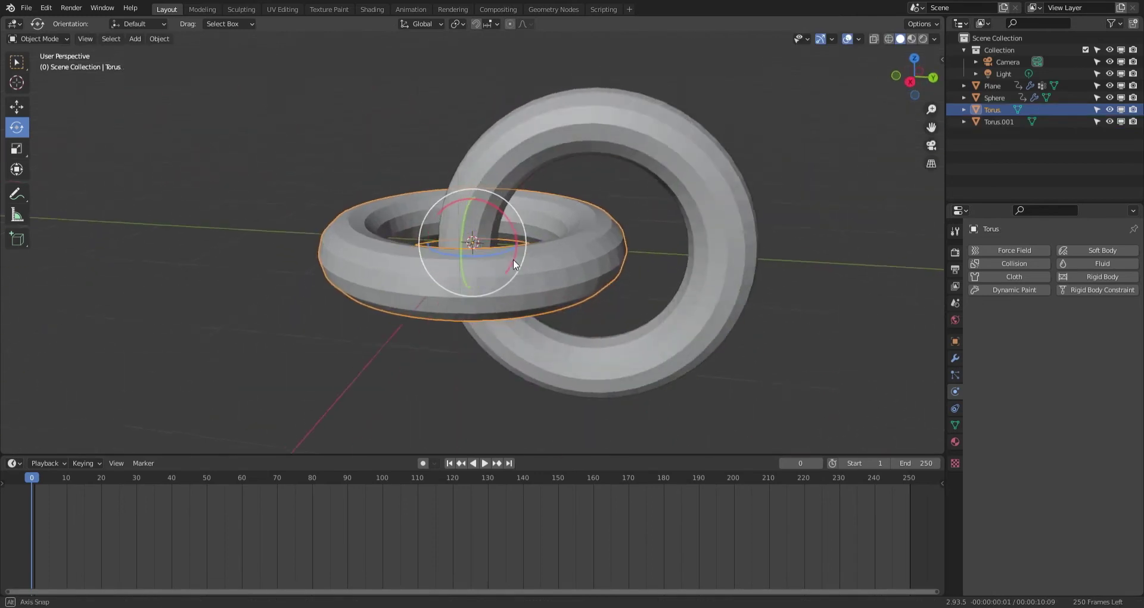
key("shift+d")
key("Escape")
key("shift+space")
key("g")
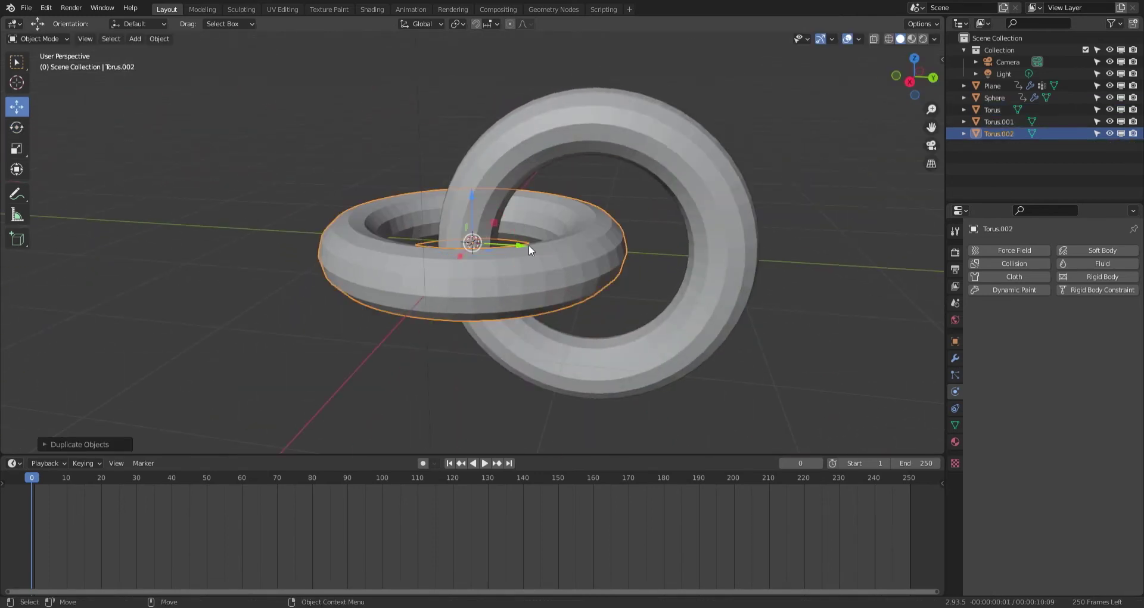
left_click_drag(528, 245, 838, 249)
Join the three interlocked tori into a single object.
left_click(651, 140)
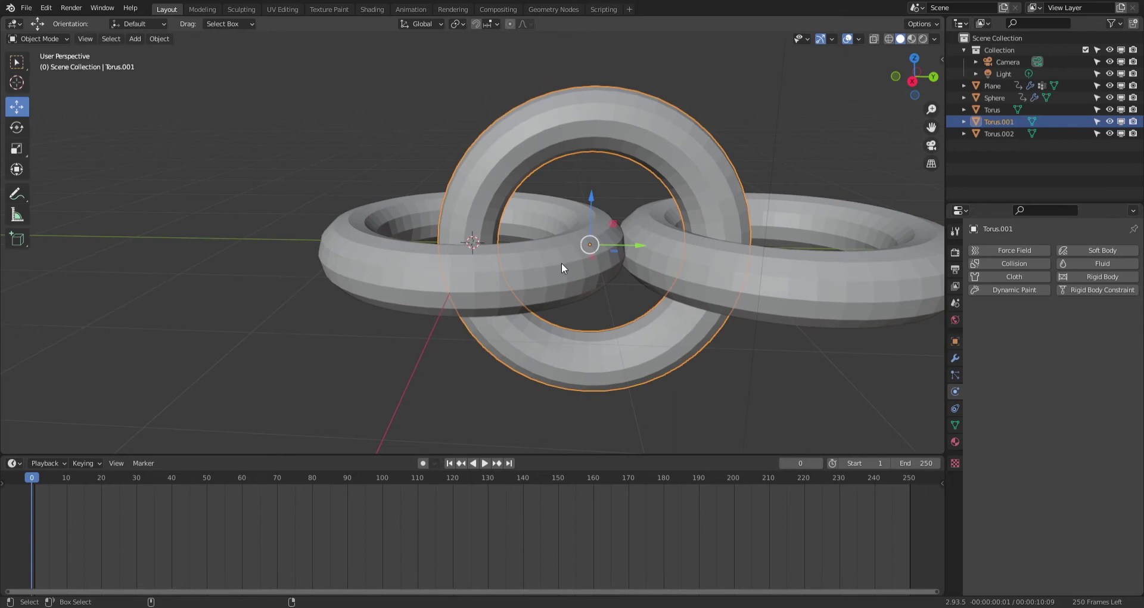
left_click(561, 263, "shift")
left_click(832, 276, "shift")
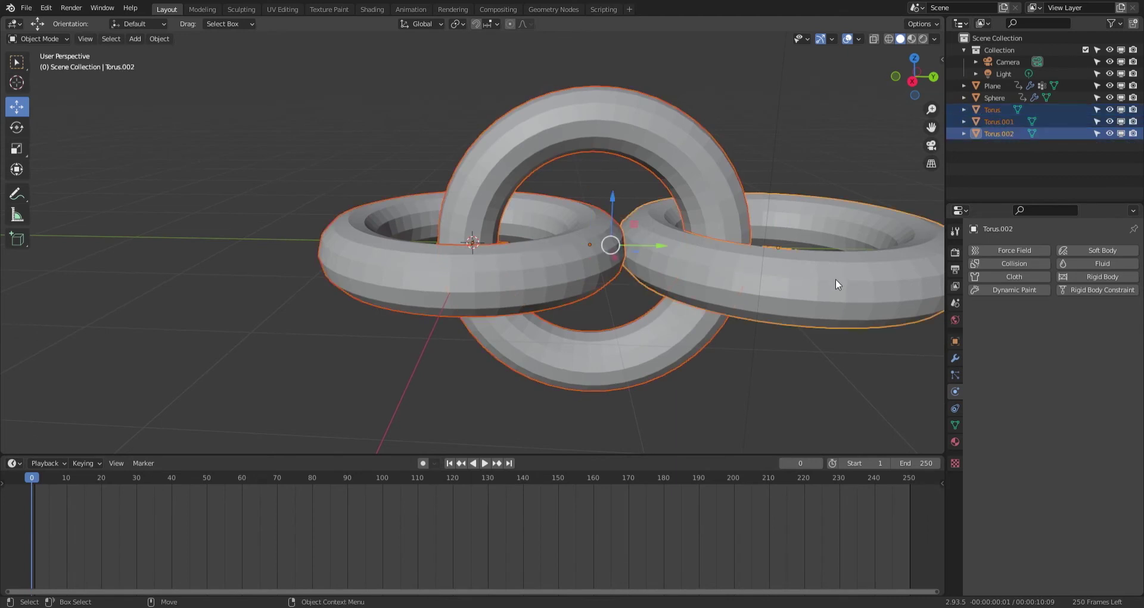
key("F3")
left_click(875, 300)
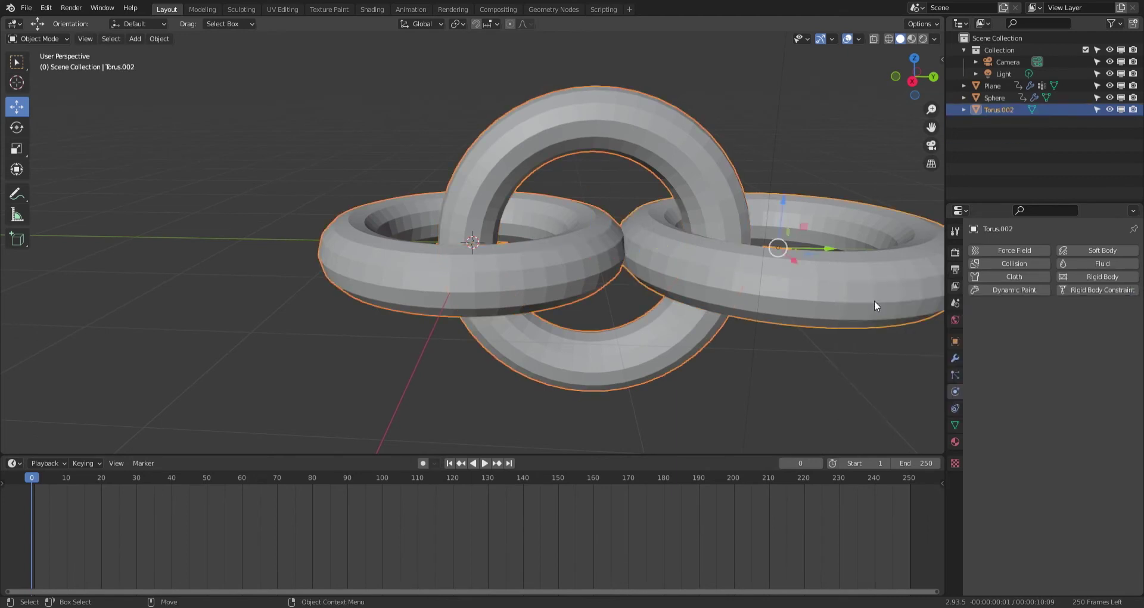
Select the cloth plane and create a new Geometry Nodes tree for it in the Geometry Nodes workspace.
middle_click_drag(703, 267, 609, 269)
scroll(633, 319, "down", 6)
middle_click_drag(456, 232, 434, 279, "shift")
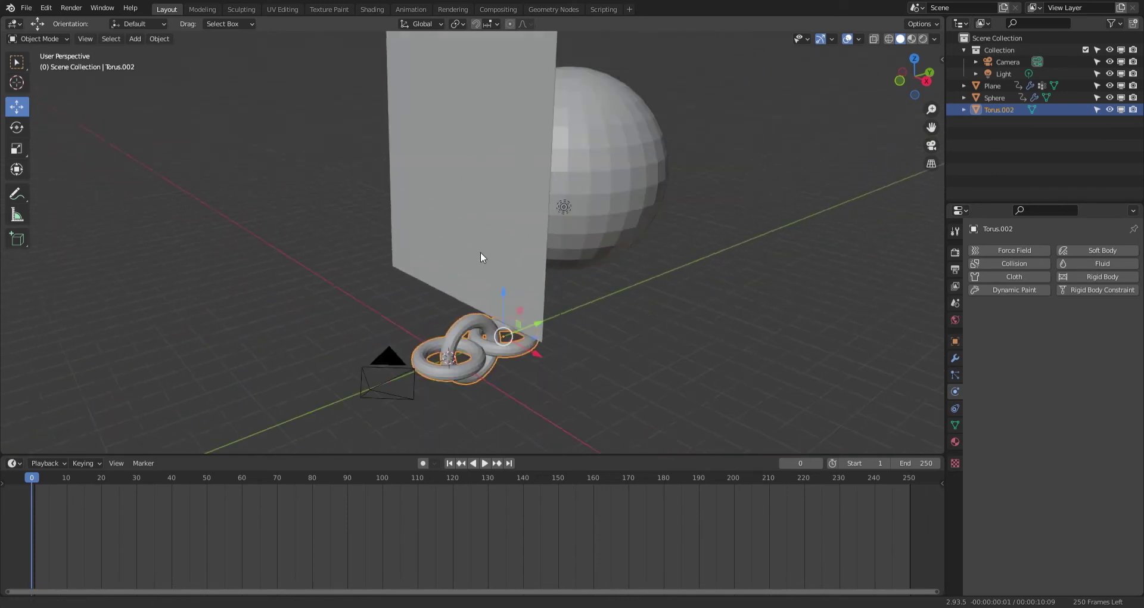
mouse_move(480, 252)
middle_mouse_down()
mouse_move(481, 186)
mouse_move(484, 281)
mouse_move(467, 268)
middle_mouse_up()
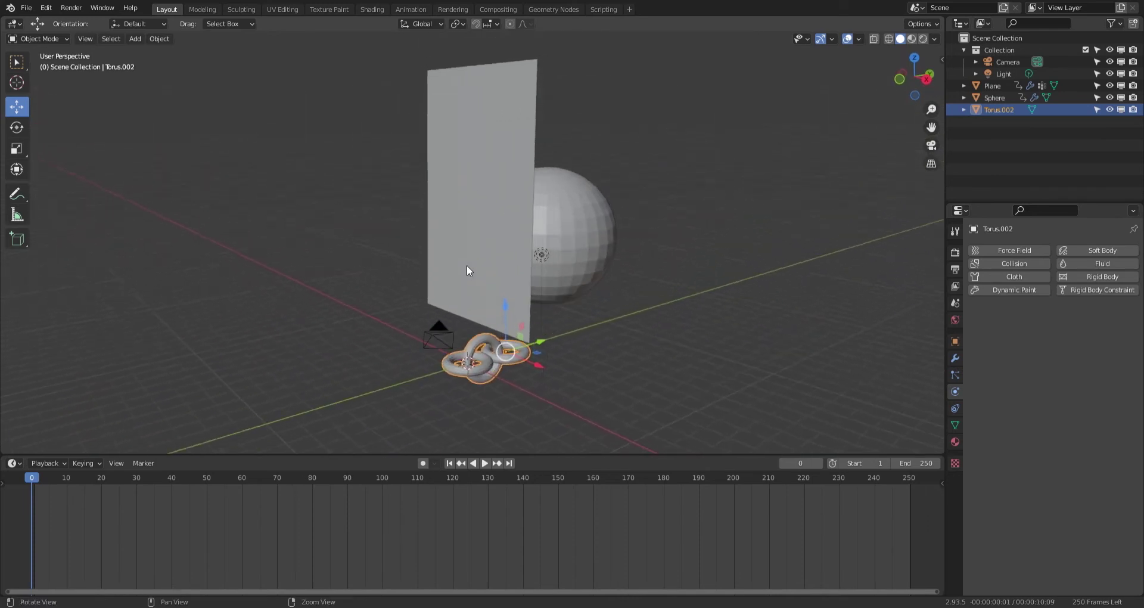
left_click(475, 195)
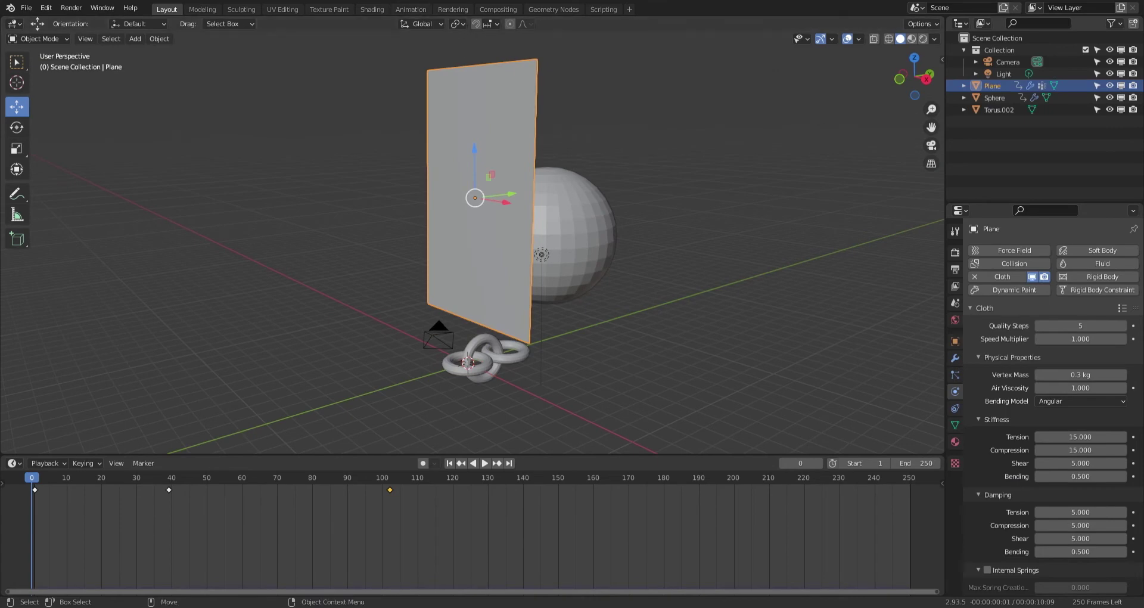
left_click(578, 9)
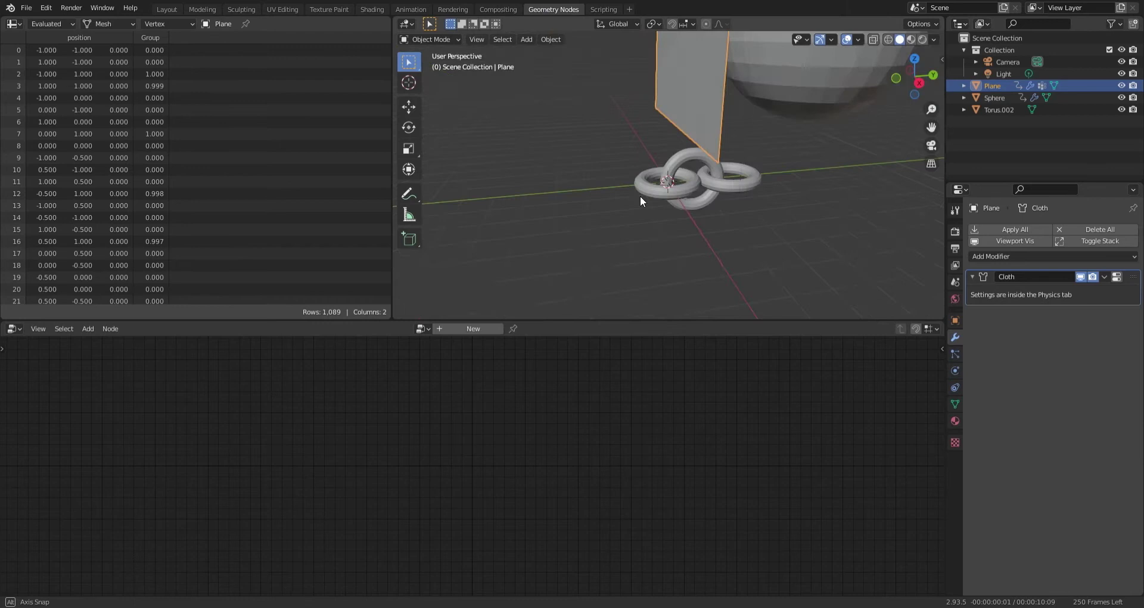
middle_click_drag(640, 195, 617, 241)
left_click(472, 328)
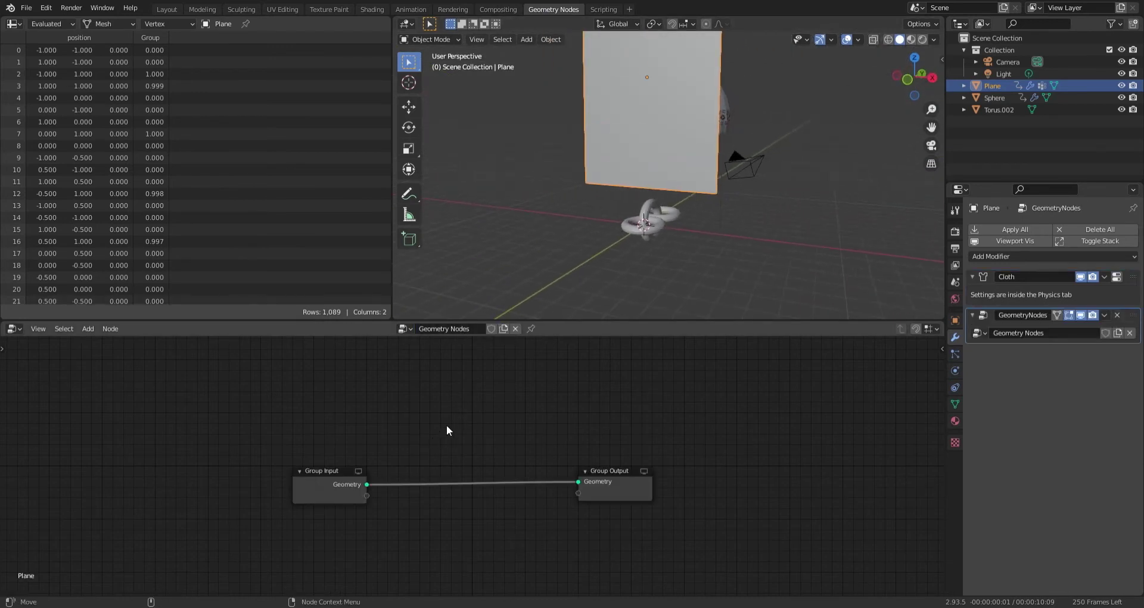
Insert a Point Instance node between Group Input and Group Output, with the joined torus links as its object.
key("shift+a")
left_click(516, 434)
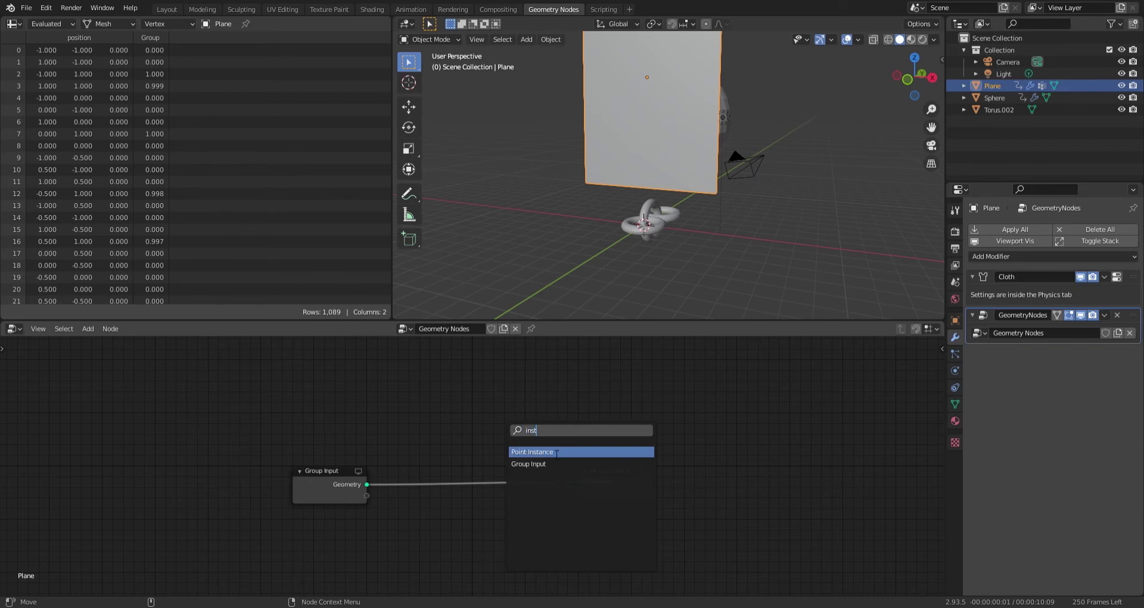
left_click(557, 453)
left_click(507, 452)
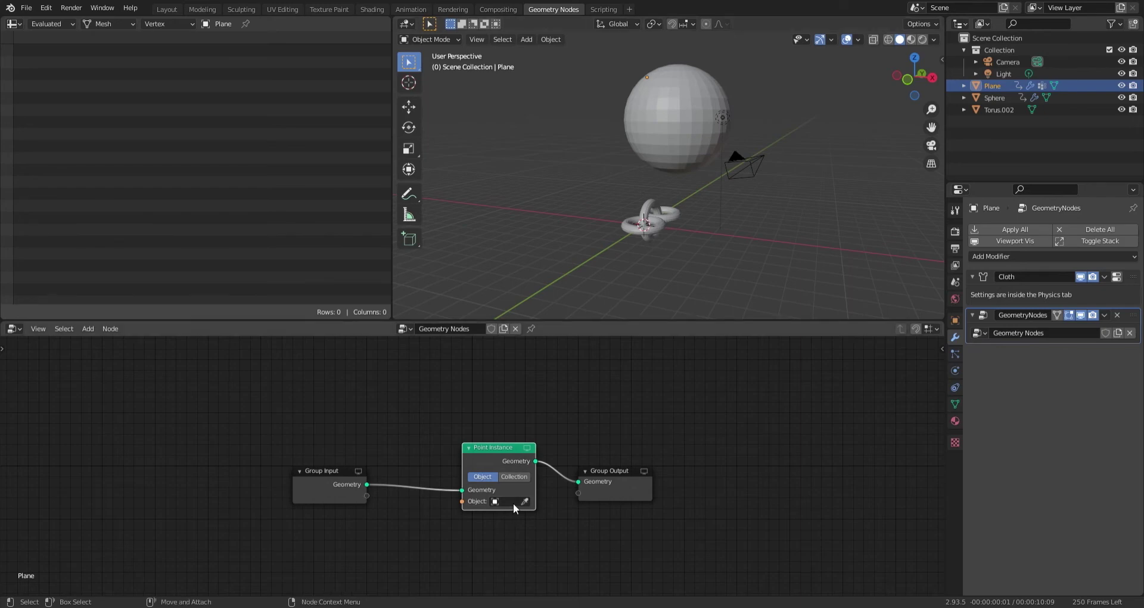
left_click(659, 233)
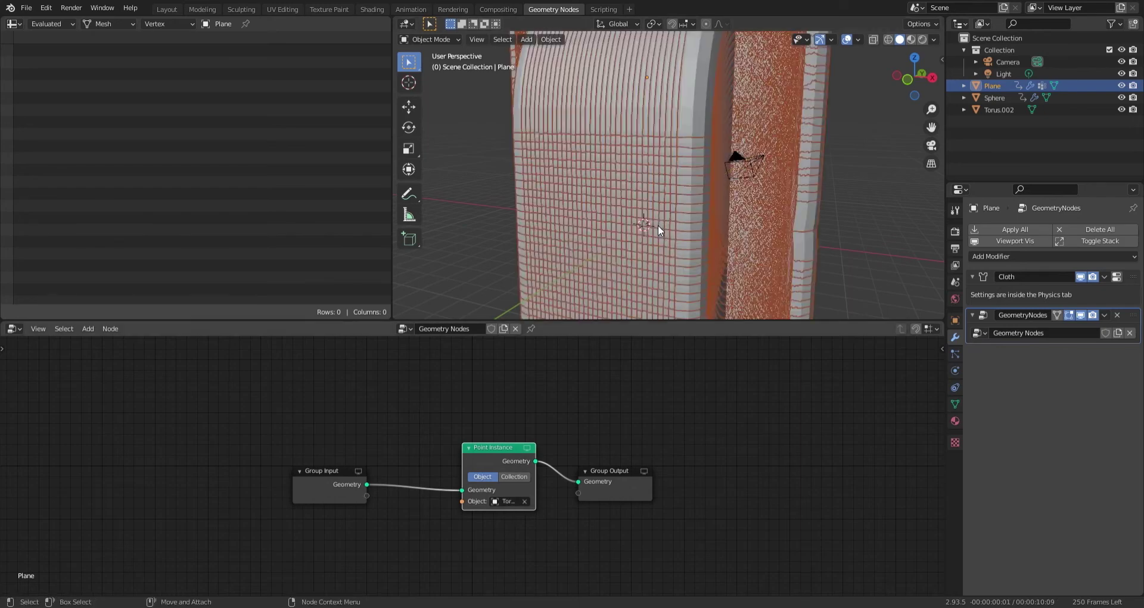
Move the original torus links along Y, out of the mass of instances and clear of the plane.
middle_click_drag(659, 198, 655, 226)
left_click(1003, 109)
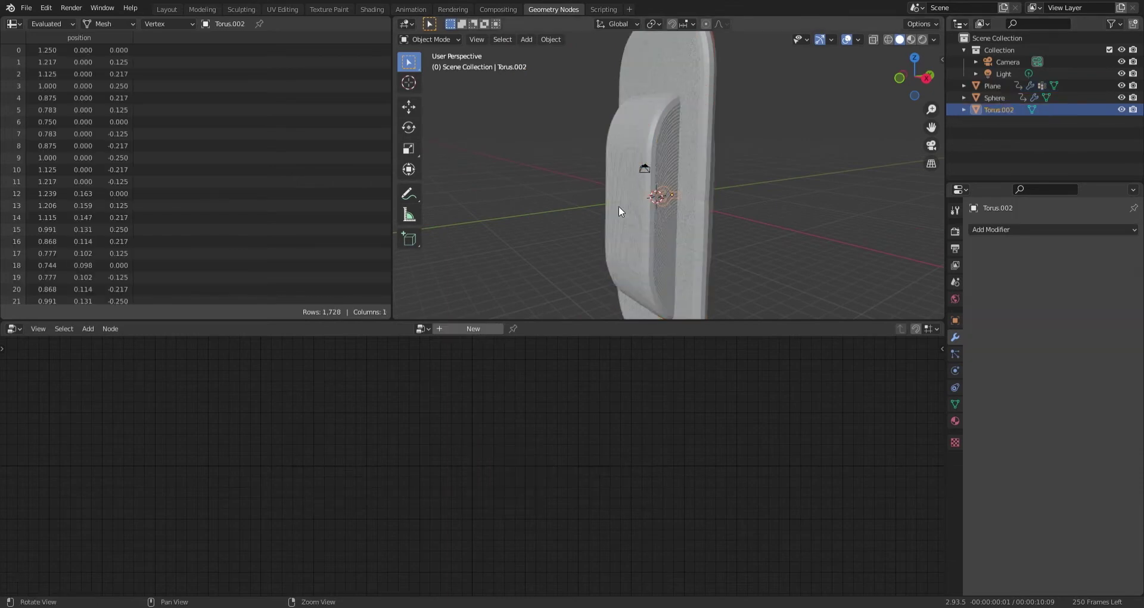
key("shift+space")
key("g")
middle_click_drag(689, 172, 636, 197)
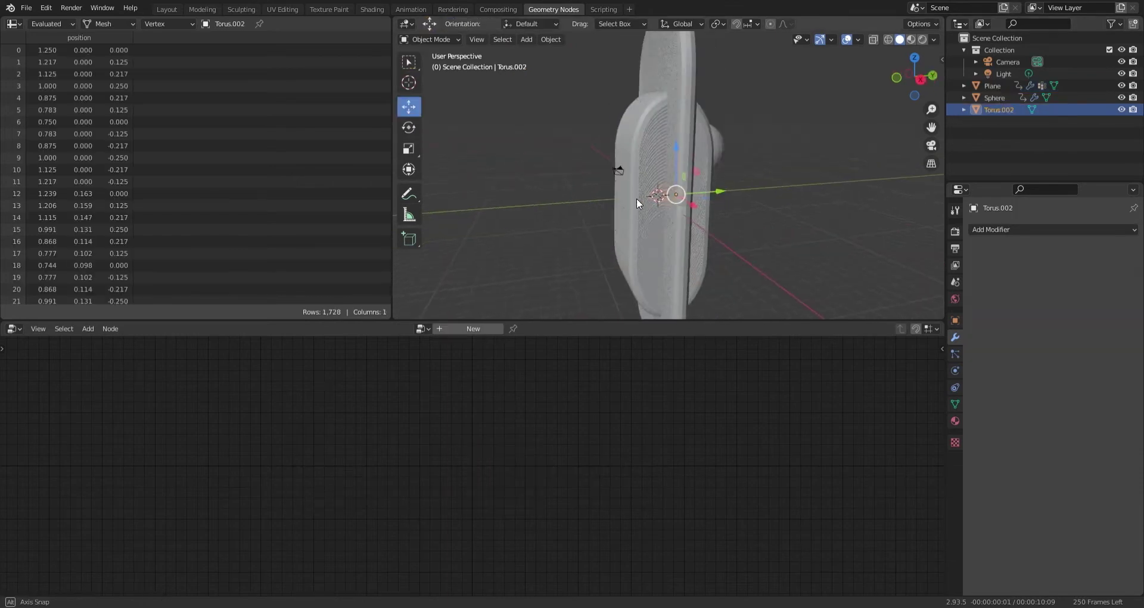
left_click_drag(694, 173, 580, 172)
left_click_drag(581, 172, 676, 196, "alt")
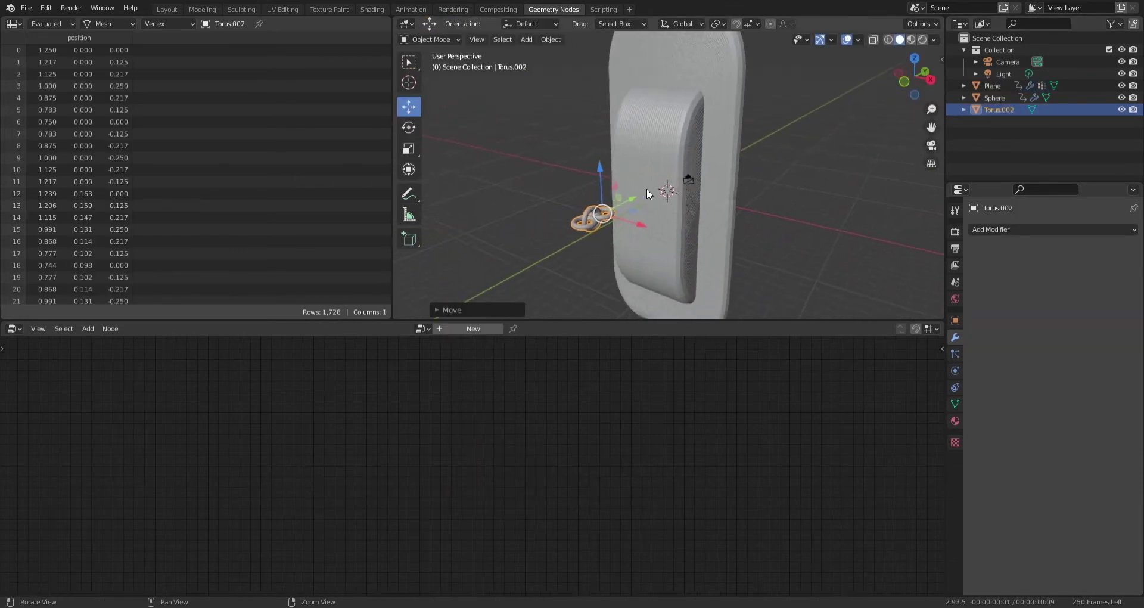
right_click_drag(646, 189, 614, 160, "alt")
middle_click_drag(615, 162, 663, 192)
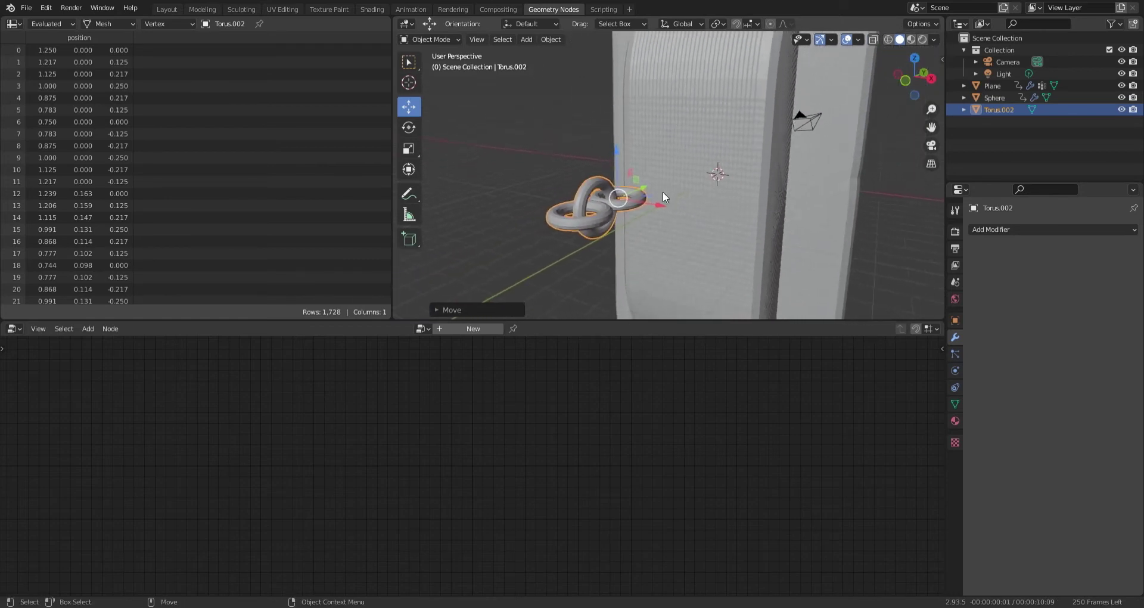
In Edit Mode with X-ray enabled, select the whole mesh of the torus links and scale it down to a small fraction of its size.
key("Tab")
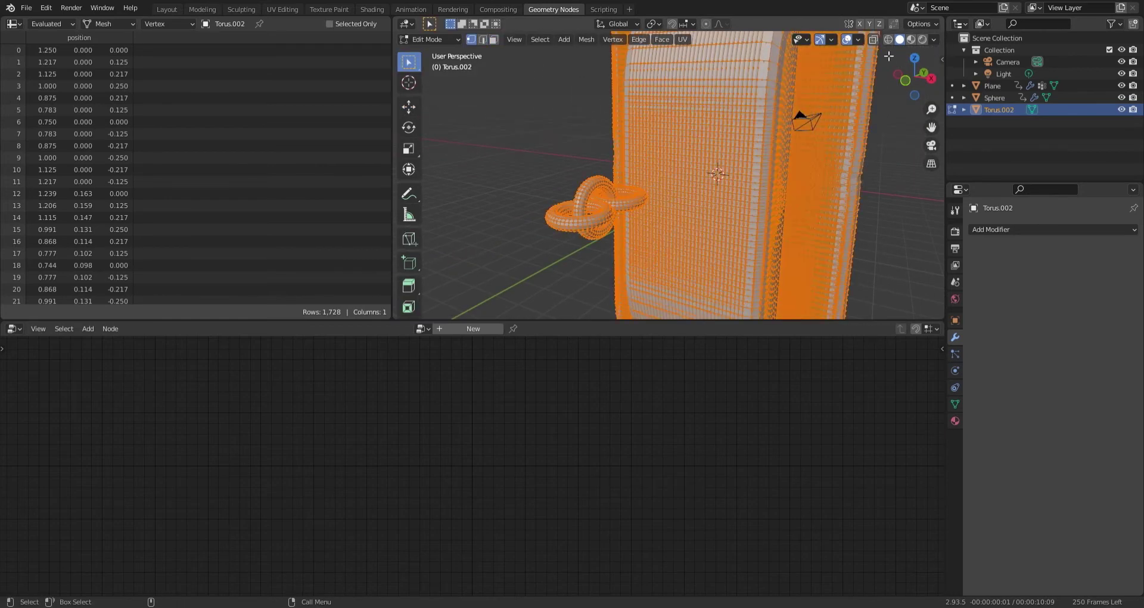
left_click(873, 39)
middle_click_drag(590, 197, 560, 191)
left_click_drag(580, 142, 453, 255)
left_click(409, 149)
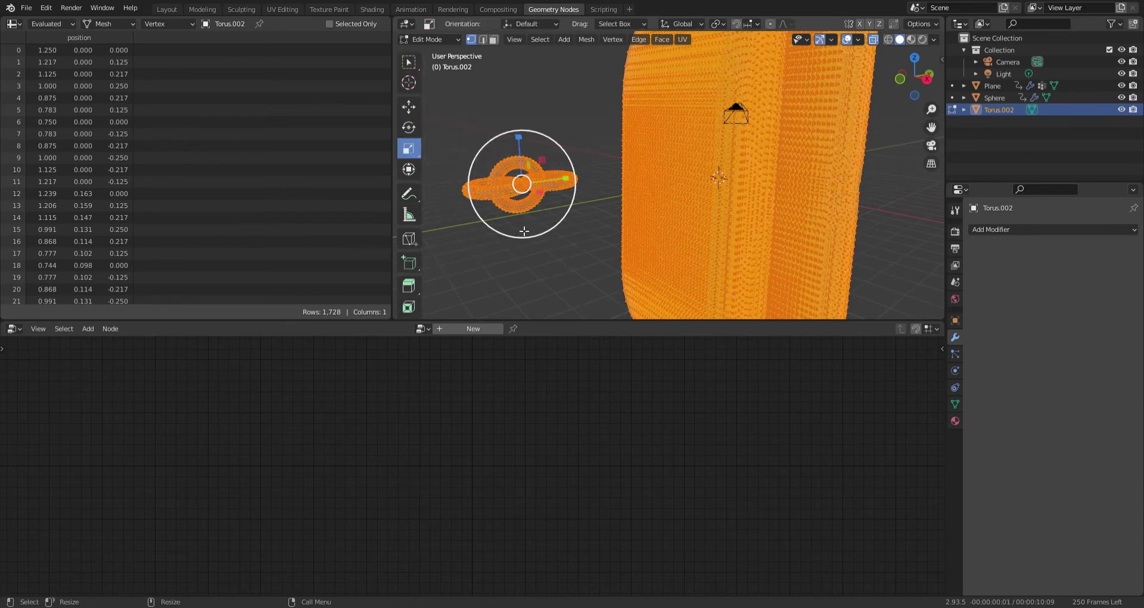
left_click_drag(524, 196, 528, 191)
key("Tab")
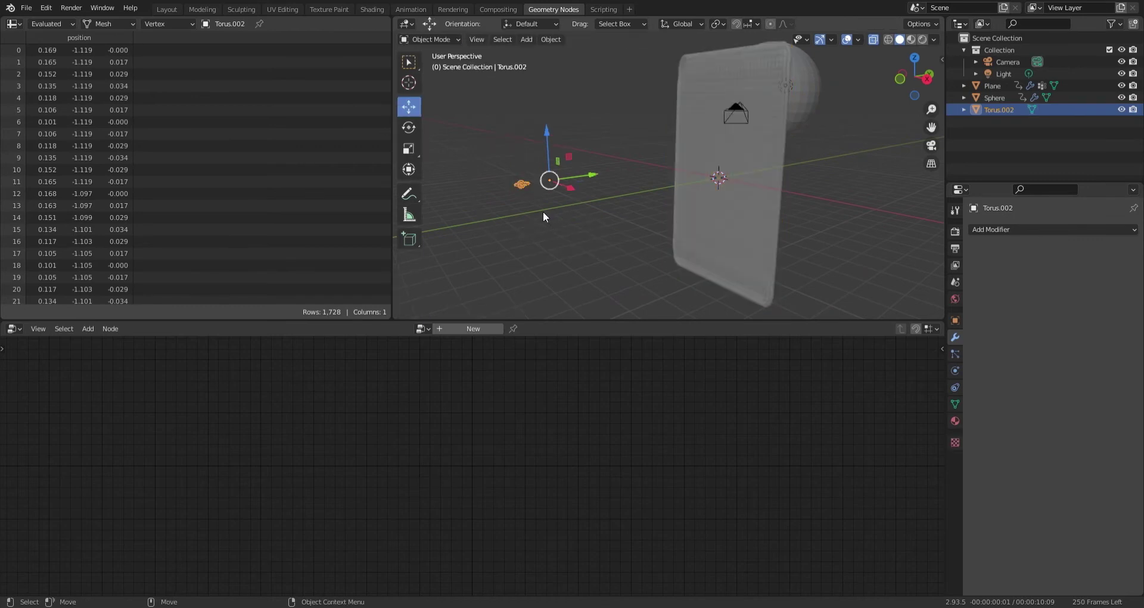
Nudge the torus links along Y and scale their whole mesh down further in Edit Mode, to the size of individual links in the chain grid.
left_click_drag(592, 174, 603, 179)
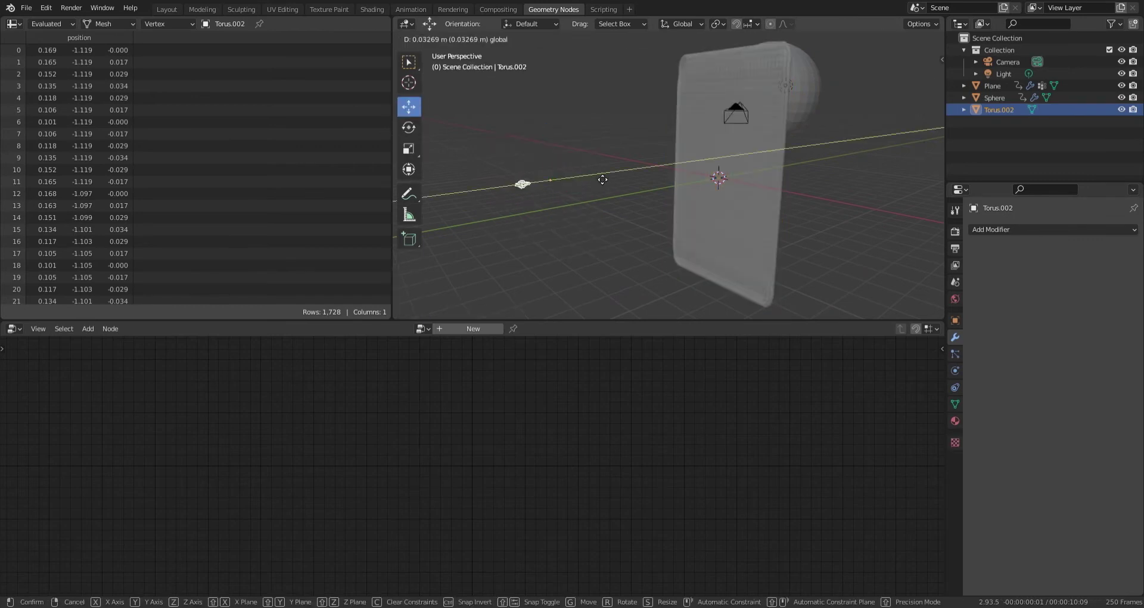
left_click_drag(747, 163, 748, 163)
scroll(698, 177, "up", 8)
middle_click_drag(697, 177, 552, 232)
scroll(681, 215, "down", 2)
key("Tab")
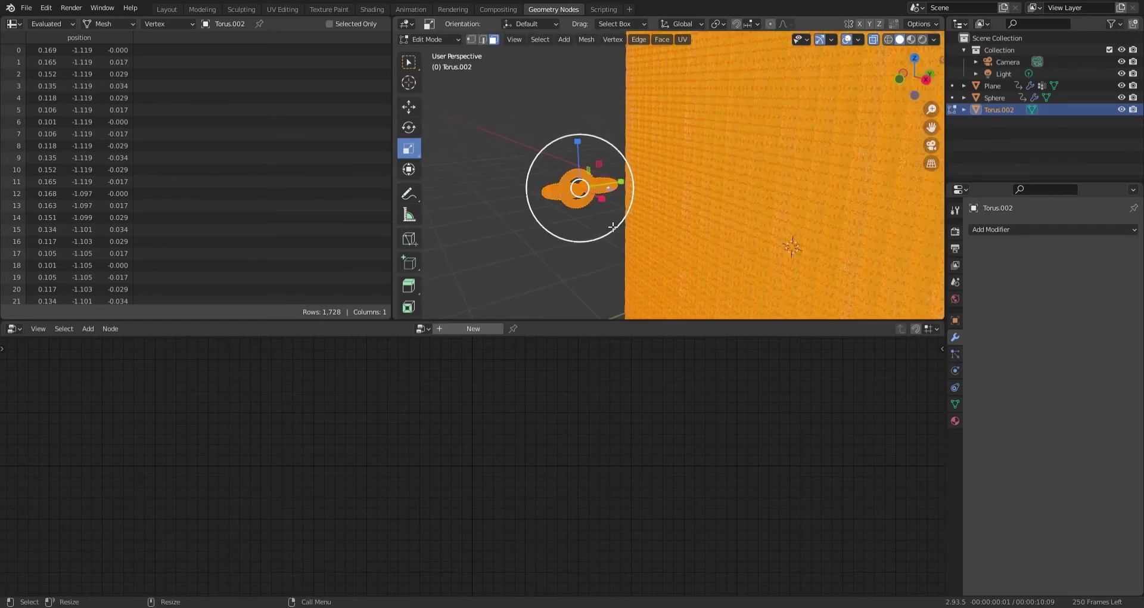
left_click_drag(587, 197, 577, 172)
key("Tab")
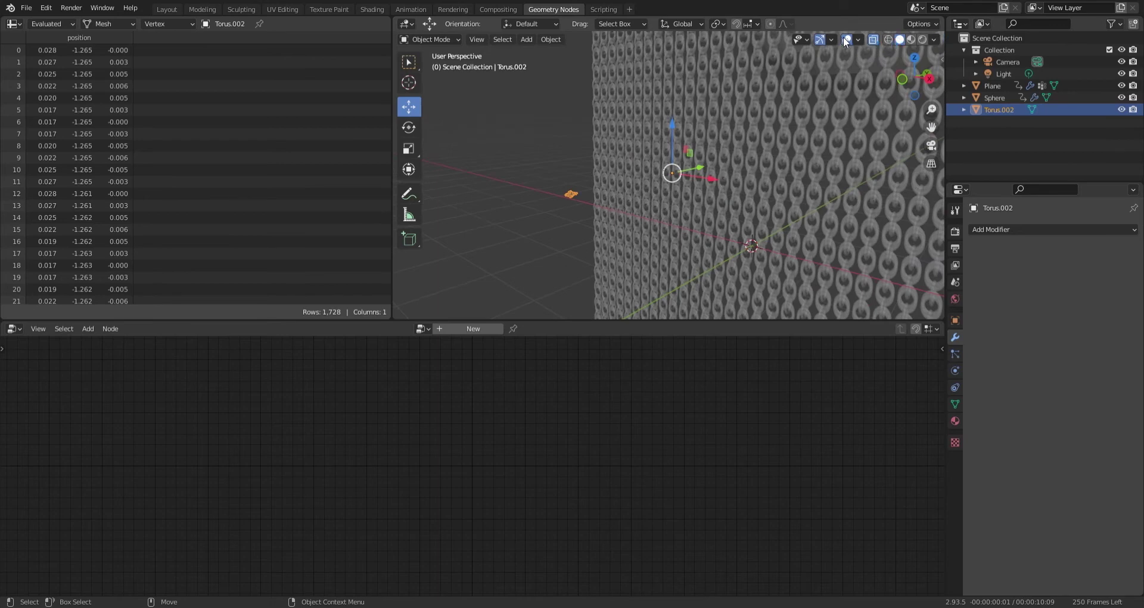
Turn off the viewport overlays and X-ray display, and select the cloth plane with its instanced chain links.
left_click(846, 39)
left_click(785, 160)
scroll(701, 215, "up", 2)
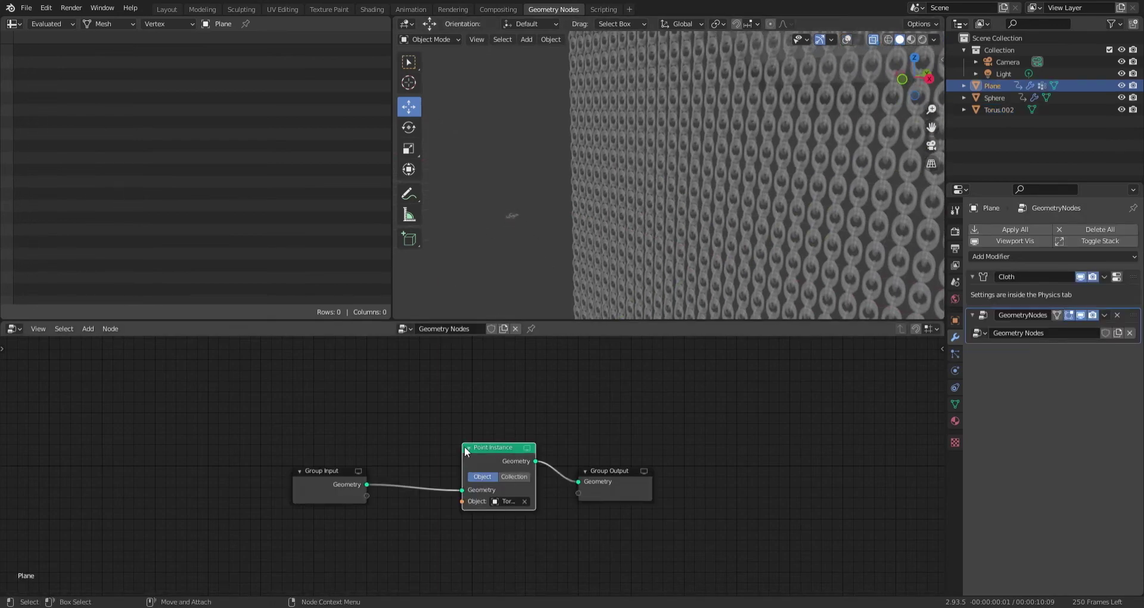
middle_click_drag(732, 172, 891, 99)
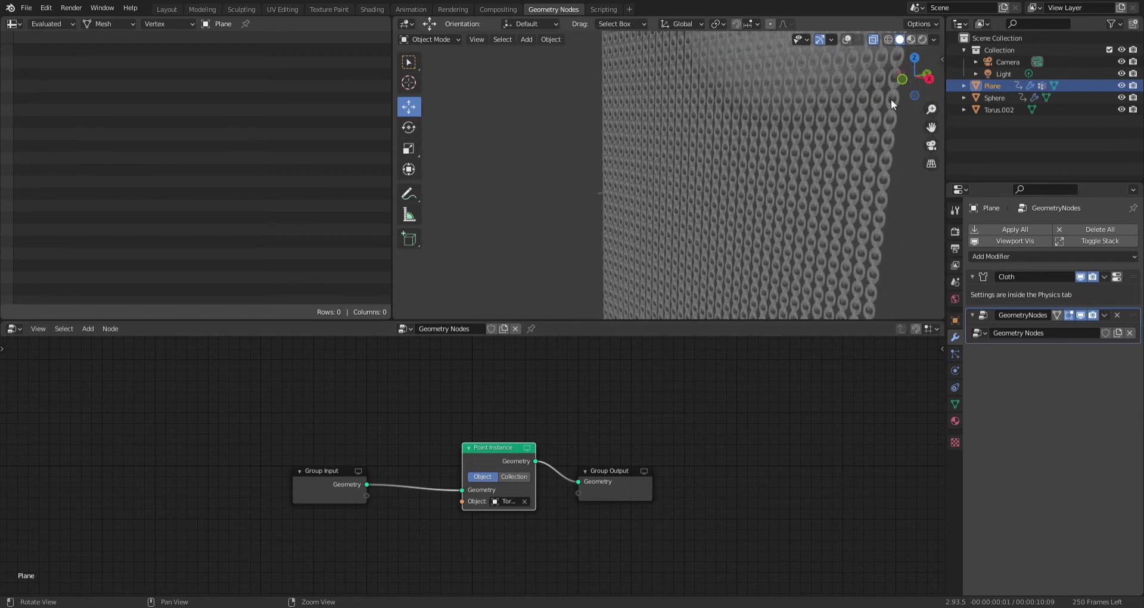
left_click(873, 40)
middle_click_drag(742, 120, 658, 178)
Return to the Layout workspace and bake all dynamics for the plane's cloth simulation over frames 1 to 250.
left_click(165, 10)
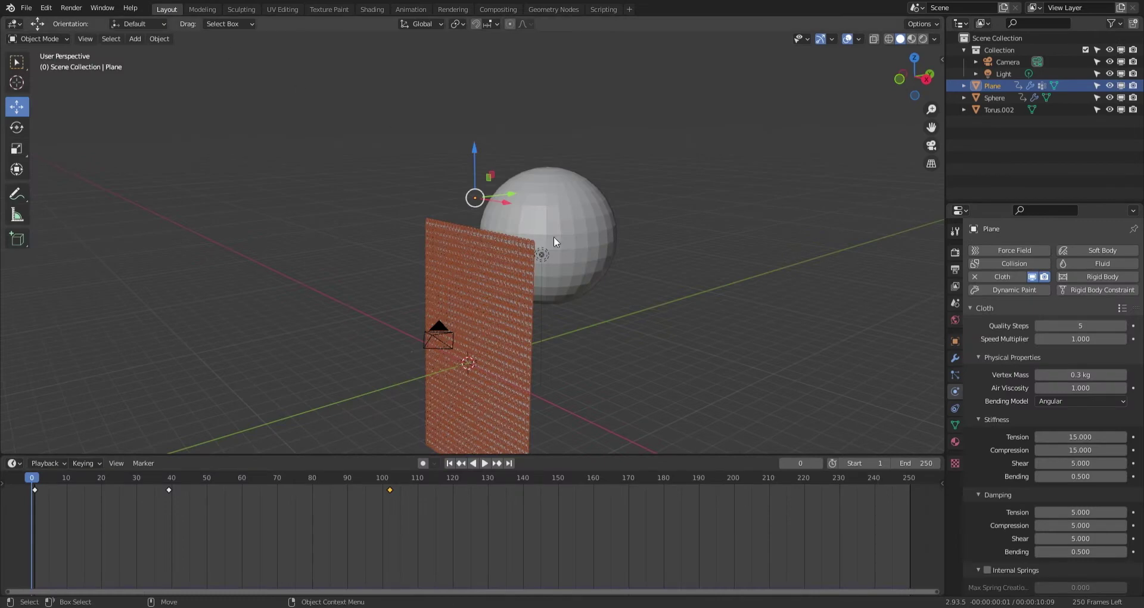
middle_click_drag(545, 267, 541, 158)
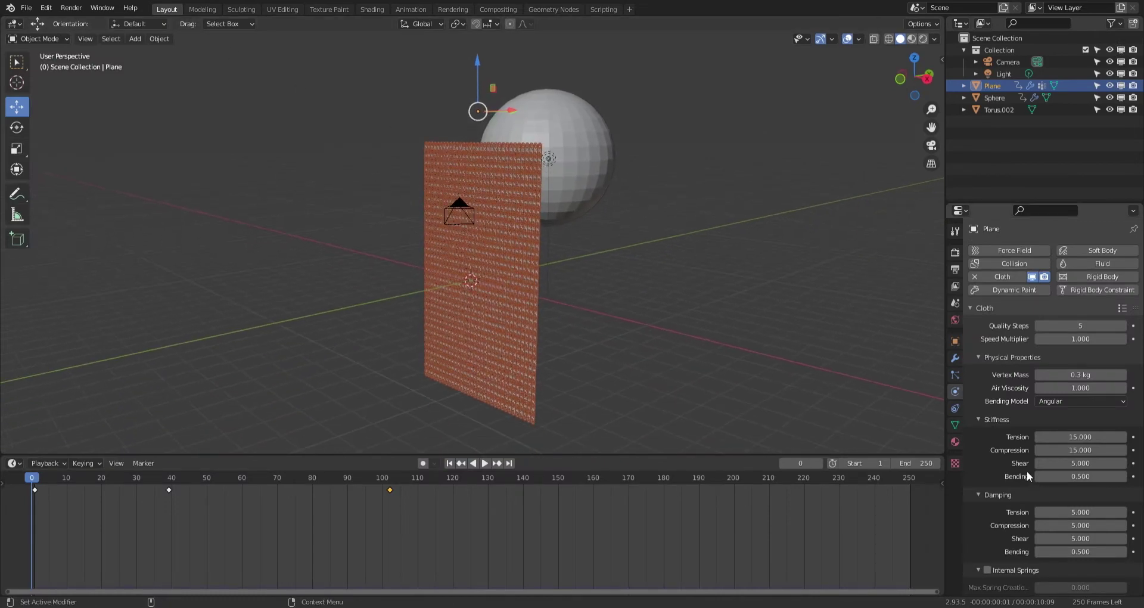
scroll(1028, 471, "down", 15)
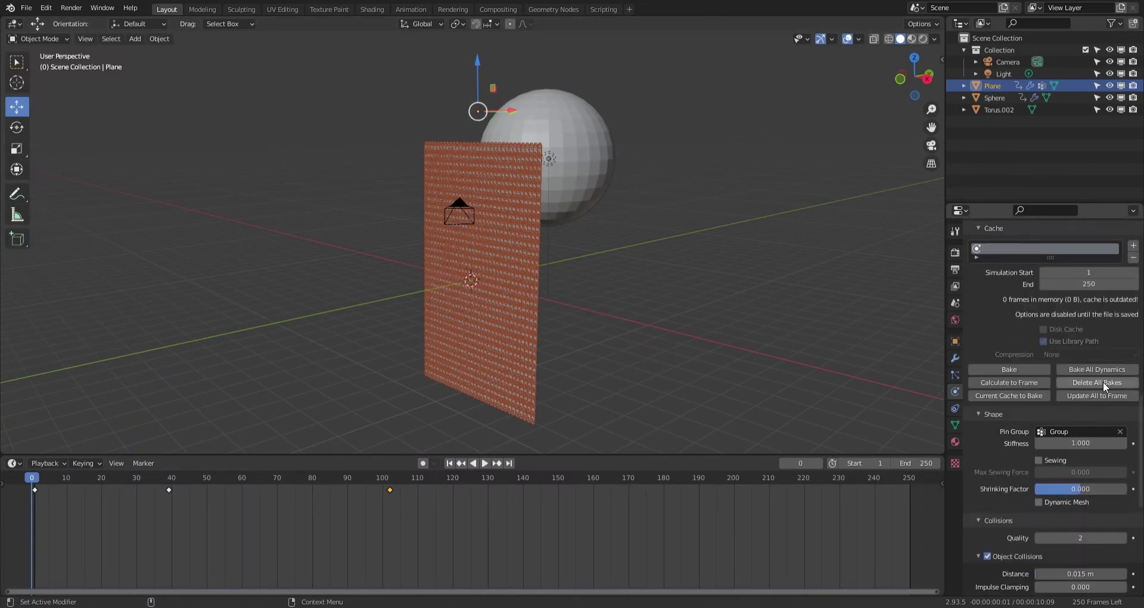
left_click(1096, 369)
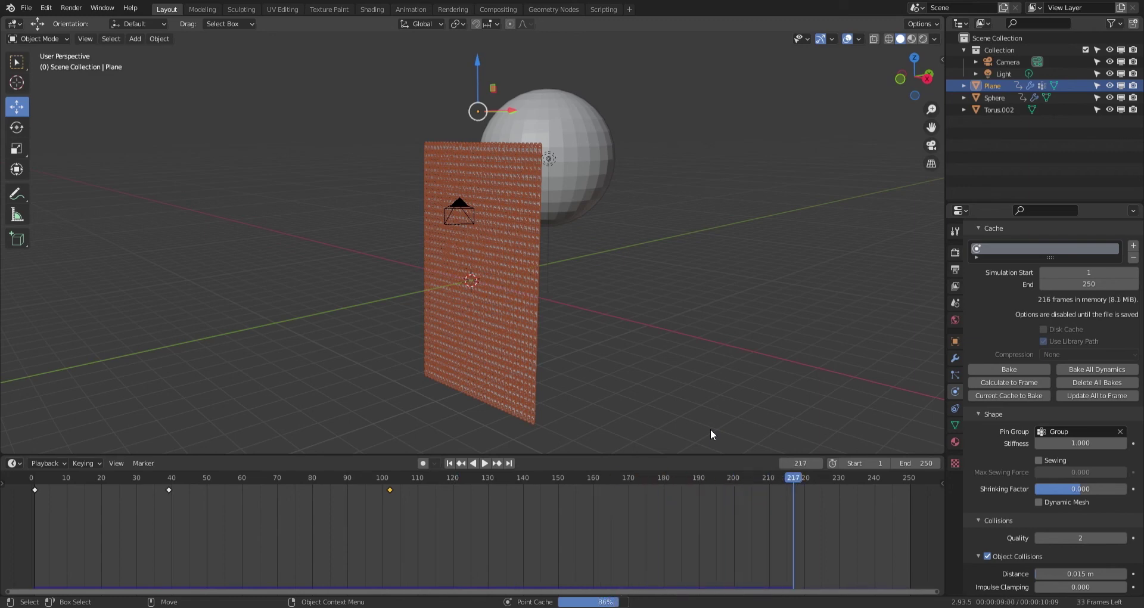
Play back the baked collision of the chain cloth with the sphere and return to frame 0.
key("space")
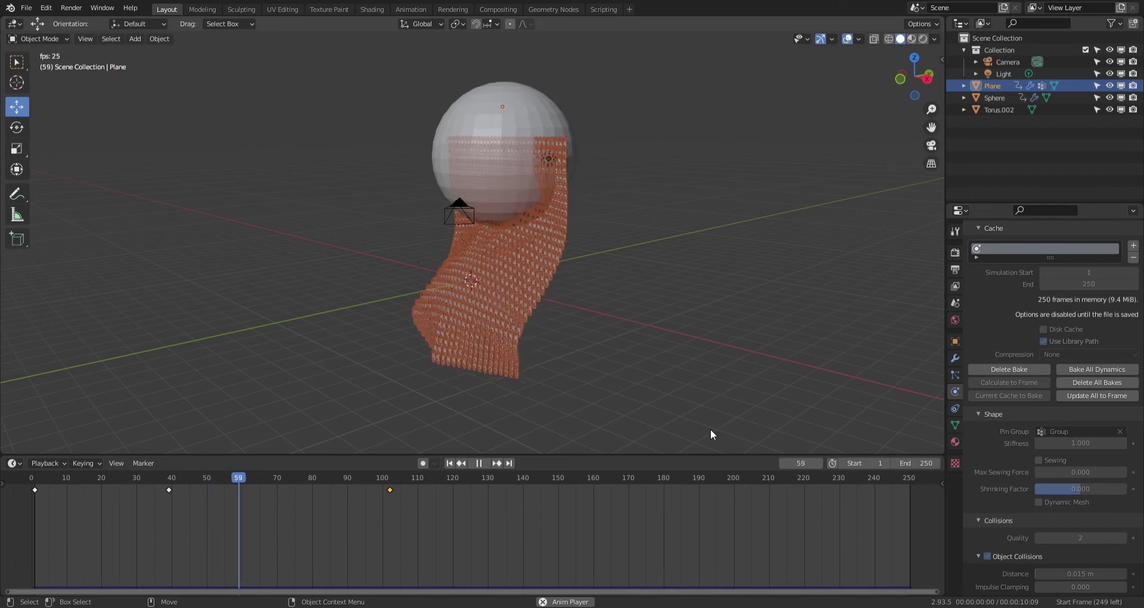
key("space")
left_click_drag(269, 480, 31, 480)
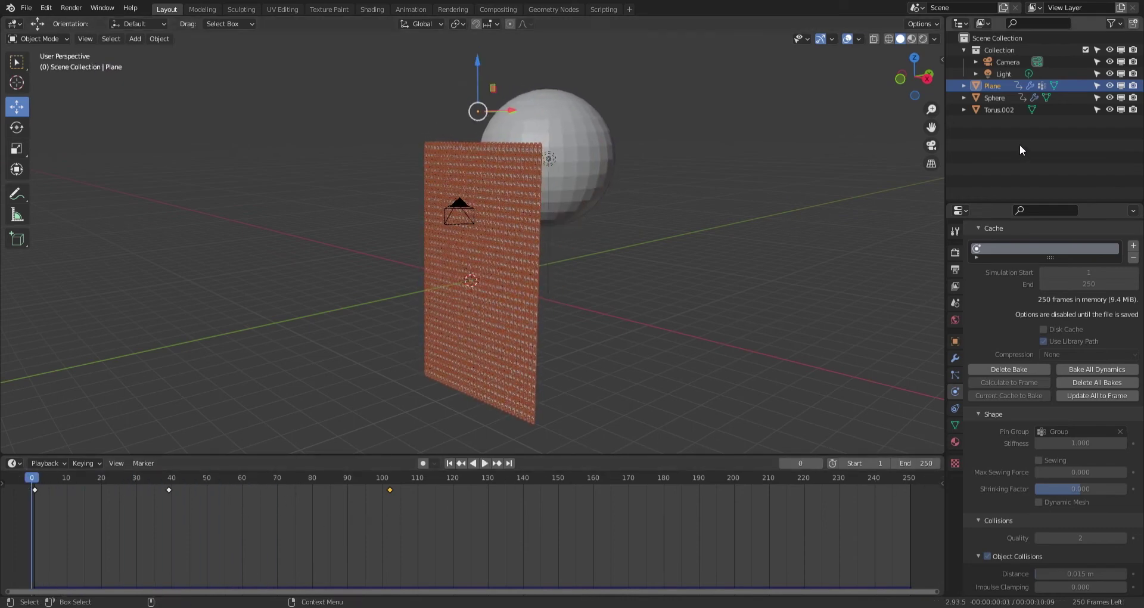
Set the origin of the original torus links object to its geometry and start playback of the chain cloth simulation.
left_click(999, 109)
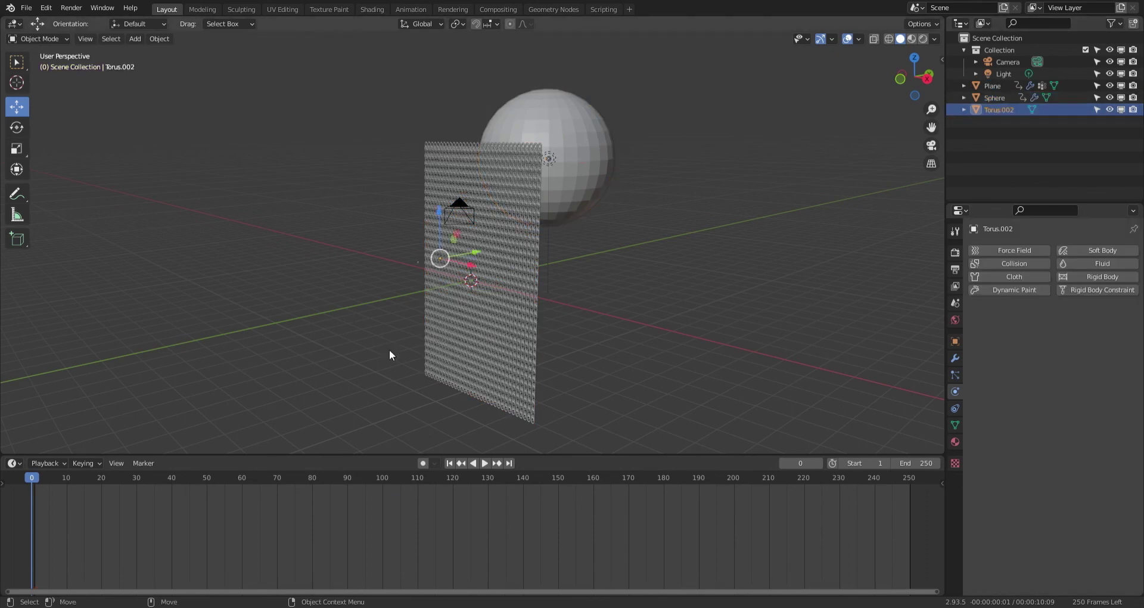
middle_click_drag(428, 299, 386, 202)
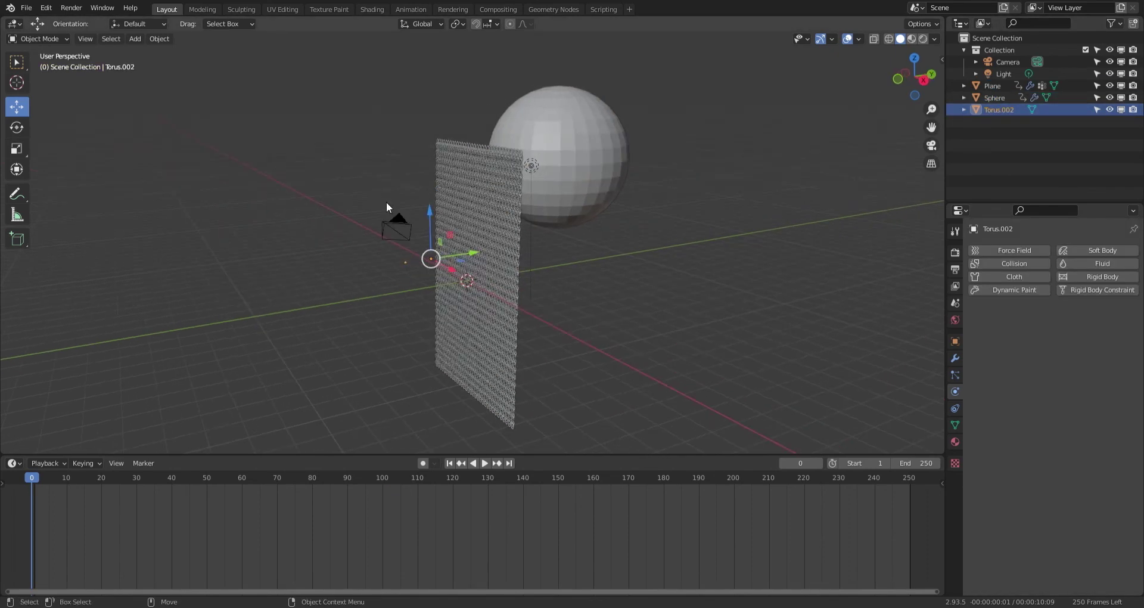
left_click(156, 39)
mouse_move(195, 59)
left_click(309, 77)
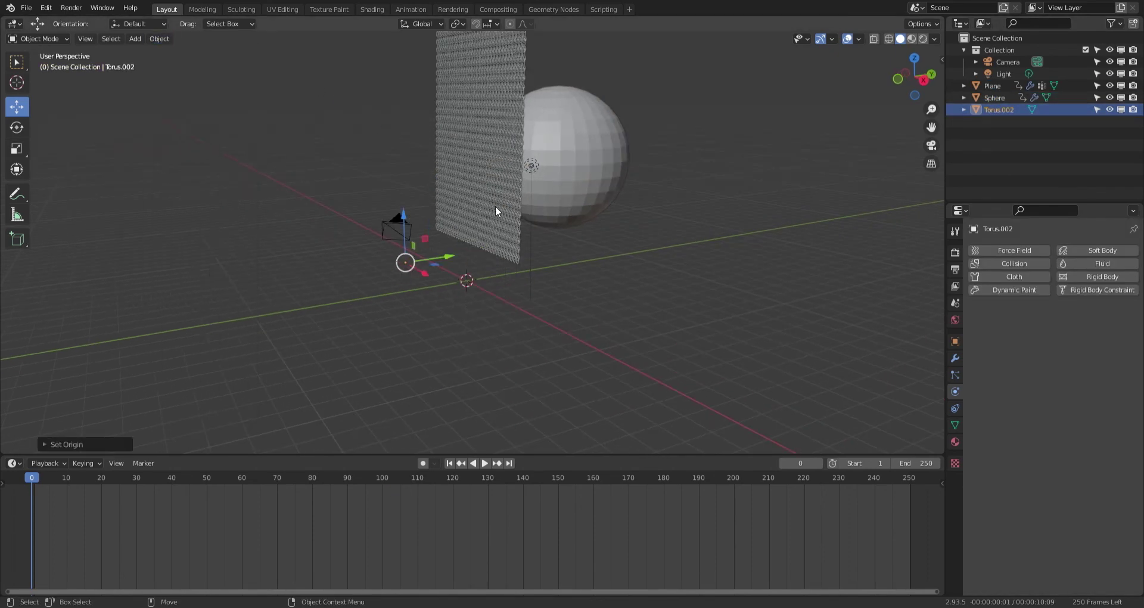
middle_click_drag(495, 212, 508, 343)
key("space")
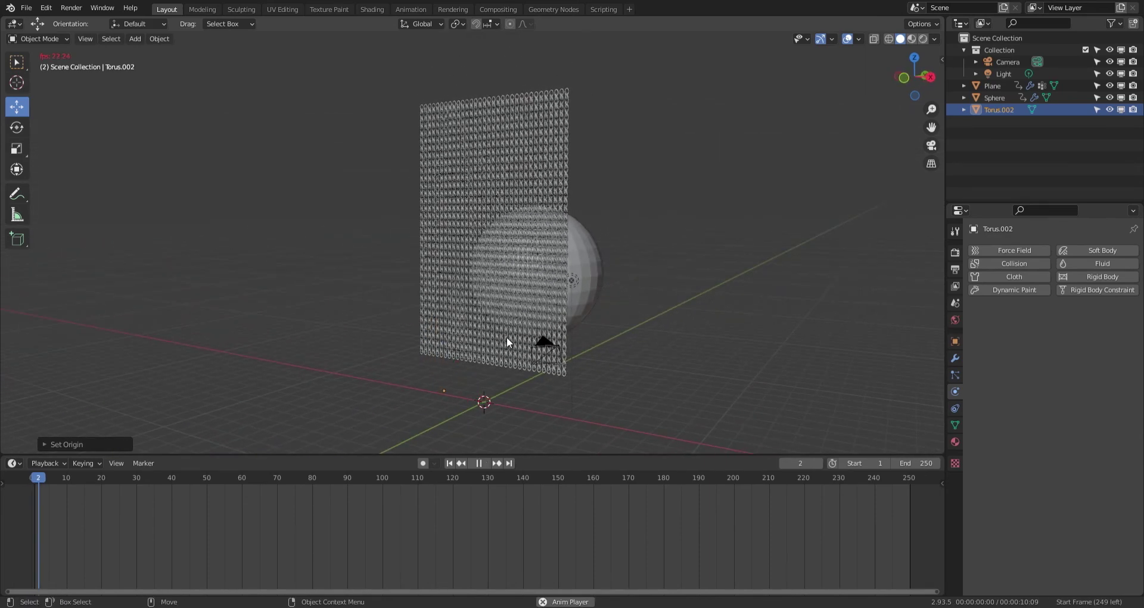